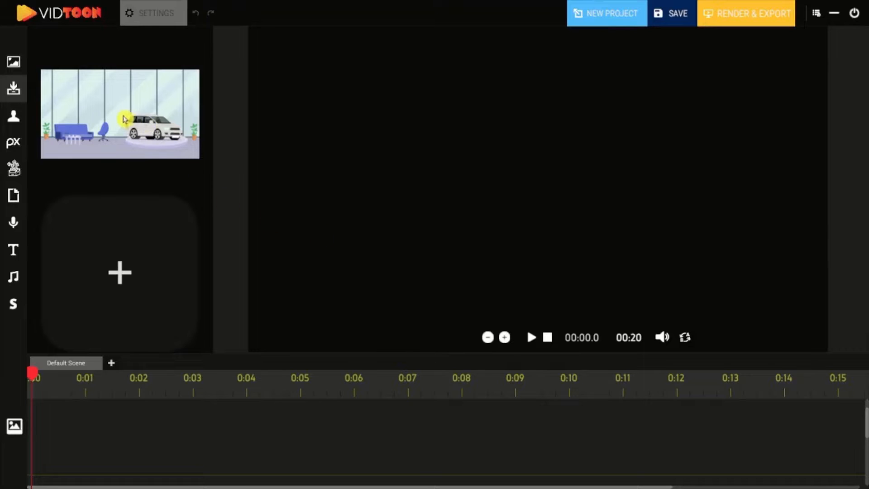
- Place the car showroom background on the canvas, scaled to fill the frame, and extend its clip to about 15 seconds
left_click_drag(123, 119, 302, 66)
left_click_drag(477, 149, 837, 380)
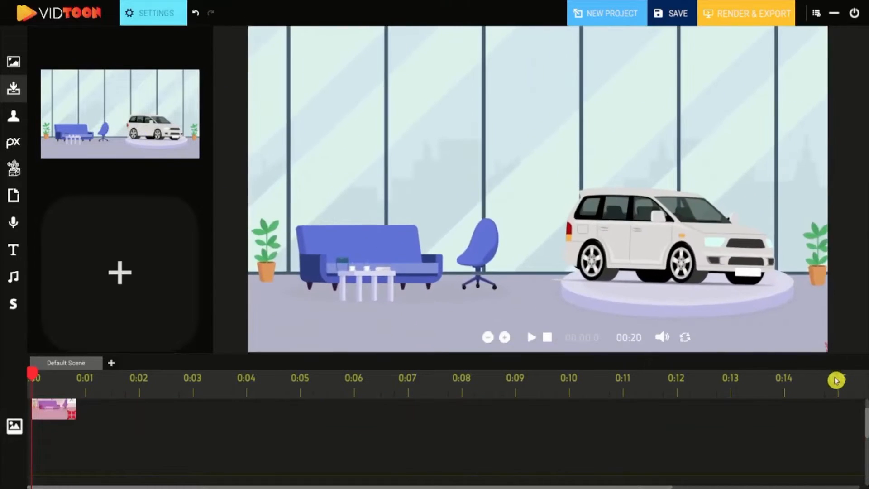
left_click(162, 11)
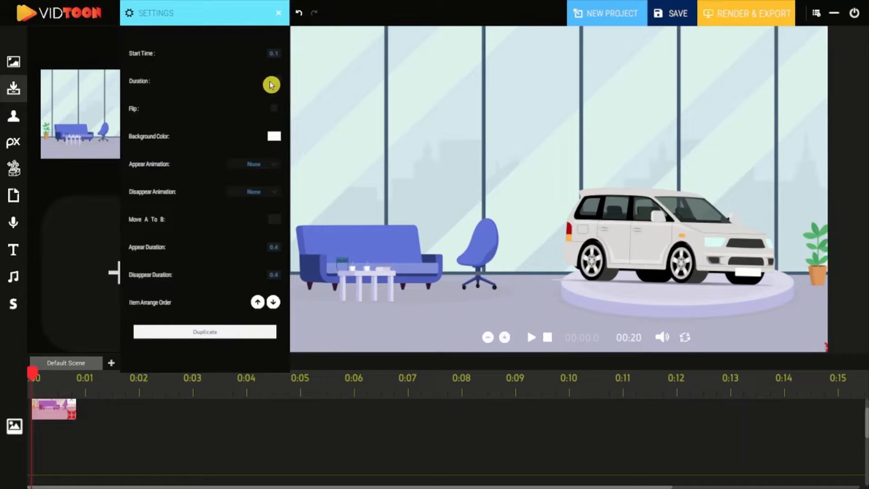
left_click_drag(72, 419, 862, 424)
- Try mirroring the showroom background and tinting its background color pale pink
left_click(276, 111)
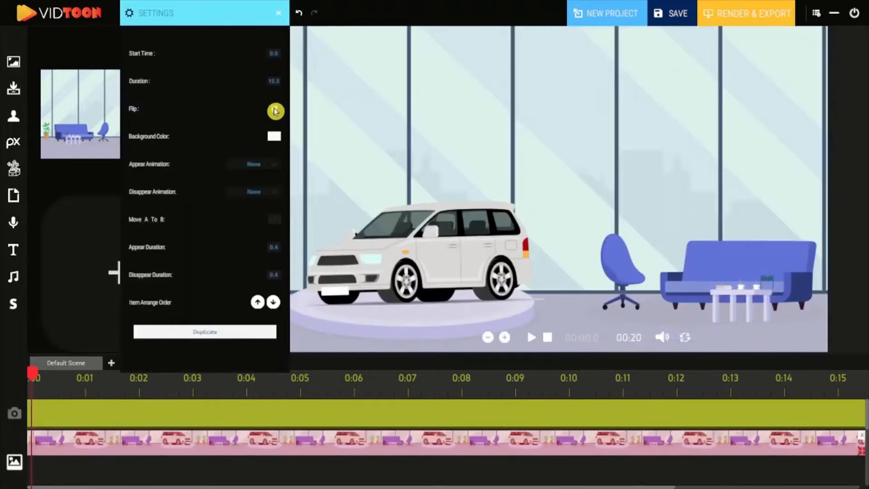
left_click(276, 111)
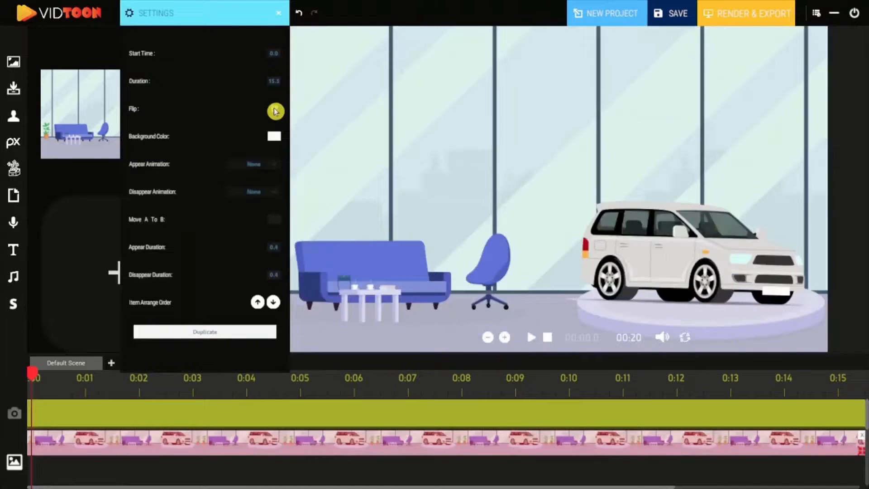
left_click(274, 138)
left_click(295, 140)
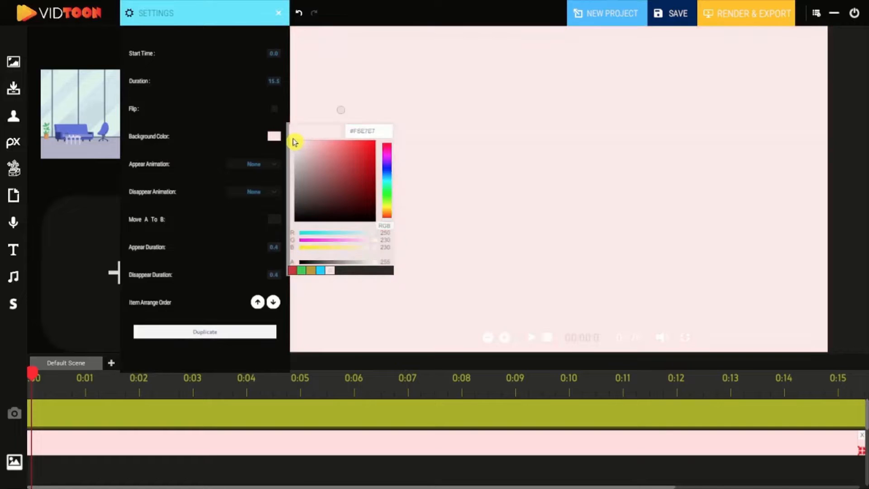
- Set the showroom background's appear animation to Left and its disappear animation to Right
left_click(273, 167)
left_click(274, 168)
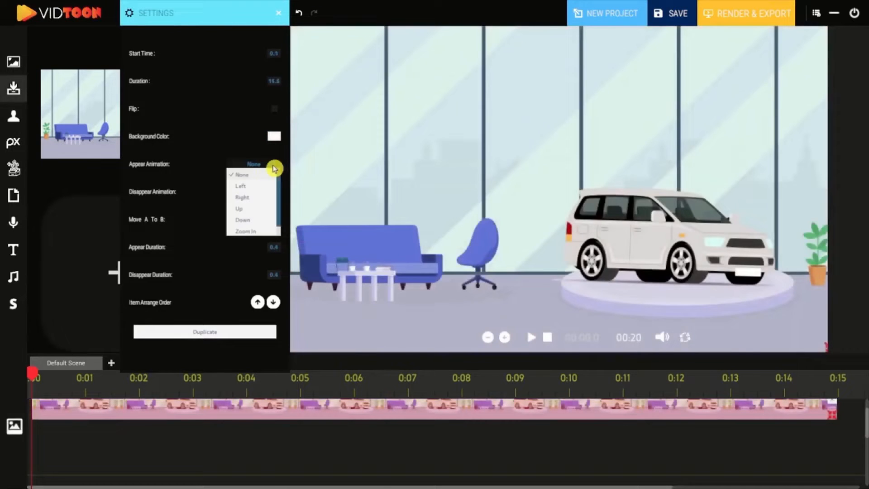
left_click(251, 187)
left_click(267, 192)
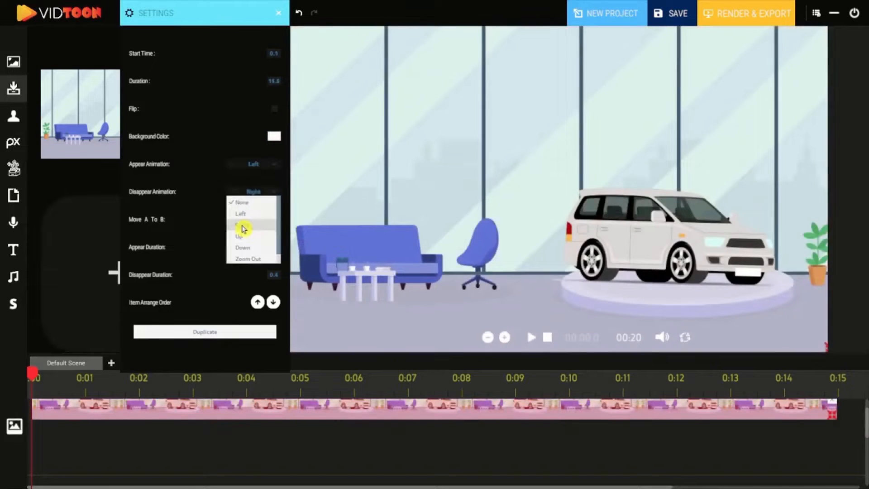
left_click(243, 226)
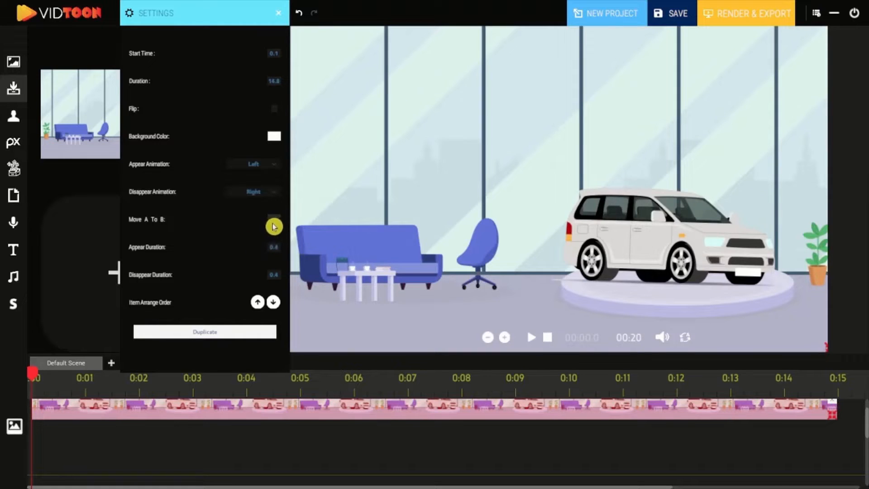
- Try the Move A To B option on the showroom background
left_click(275, 220)
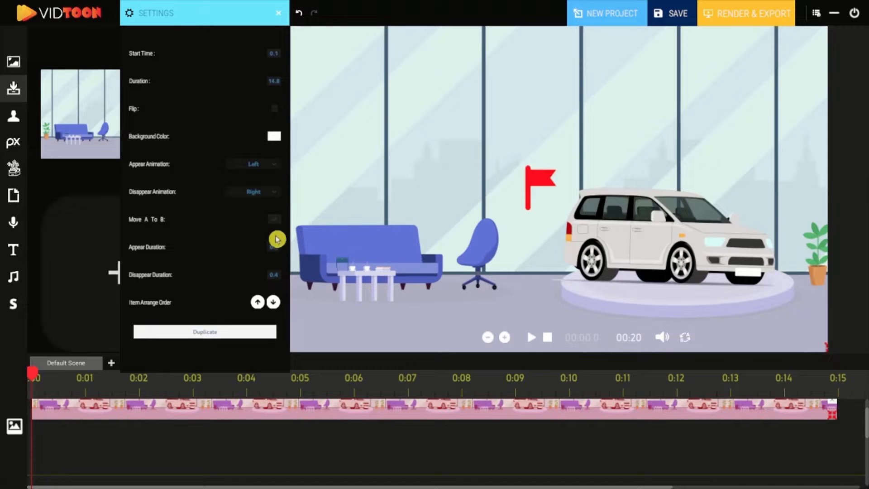
left_click(275, 222)
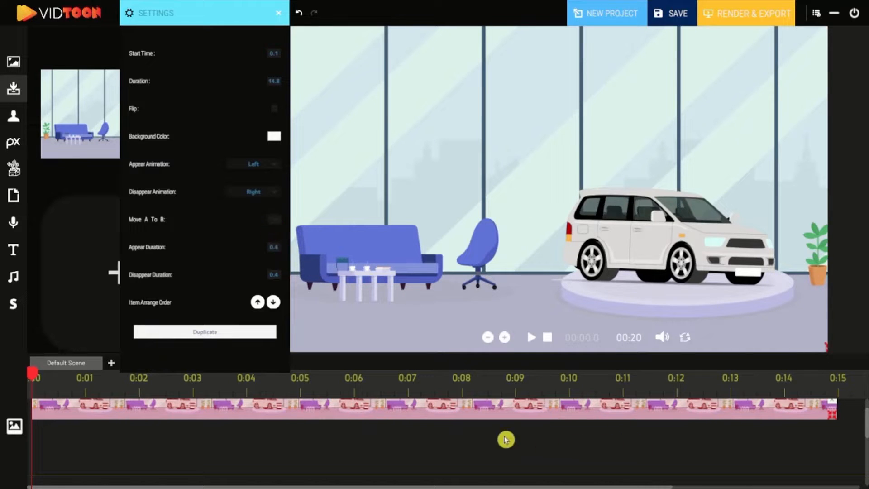
- Add the parked-cars background after the showroom clip, scaled to fill the frame, and preview the sequence
left_click_drag(544, 330, 626, 423)
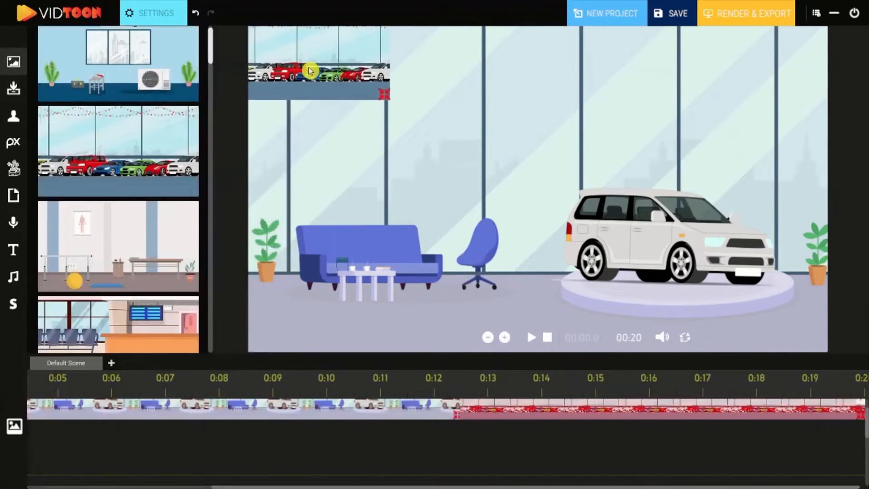
left_click_drag(384, 93, 836, 379)
left_click(531, 337)
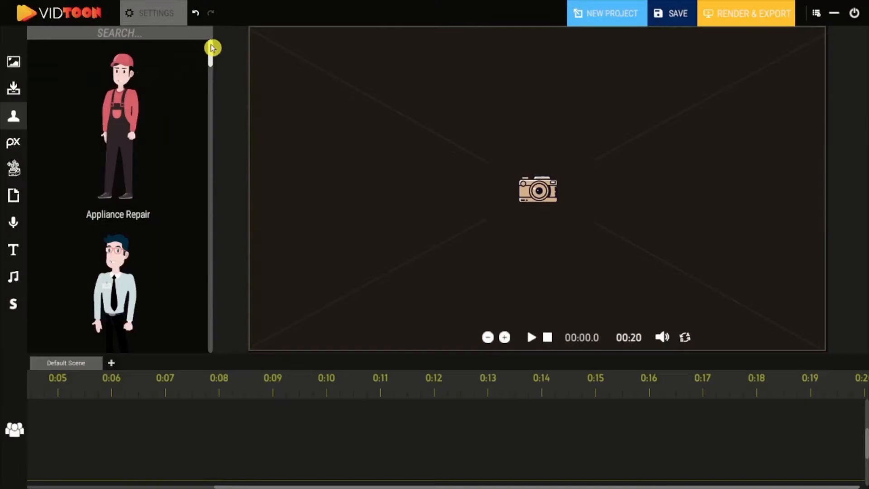
- Search the character library for "car"
left_click_drag(212, 48, 213, 109)
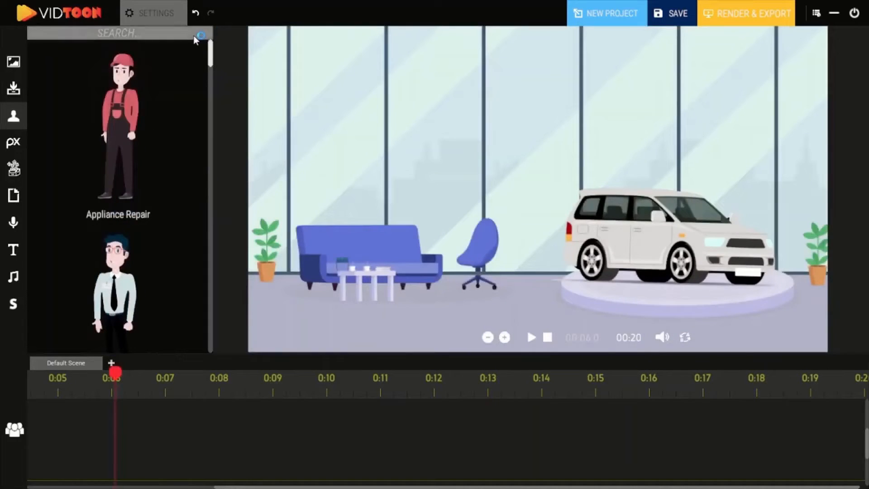
left_click(194, 33)
type("car")
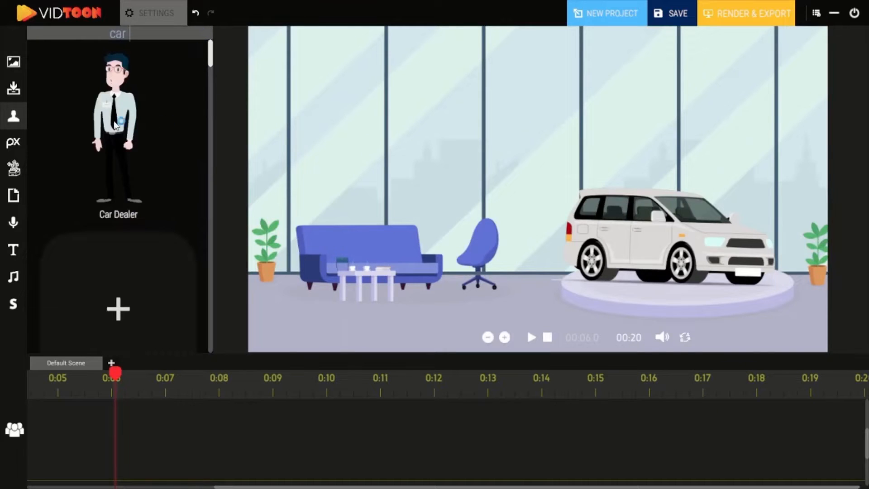
- Place the Car Dealer character on the canvas, enlarged and standing in front of the blue sofa
left_click(126, 110)
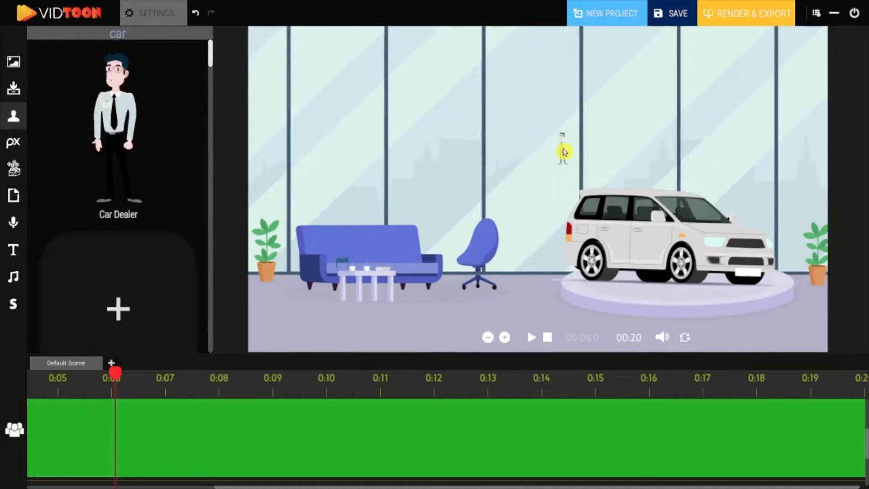
left_click_drag(564, 152, 564, 153)
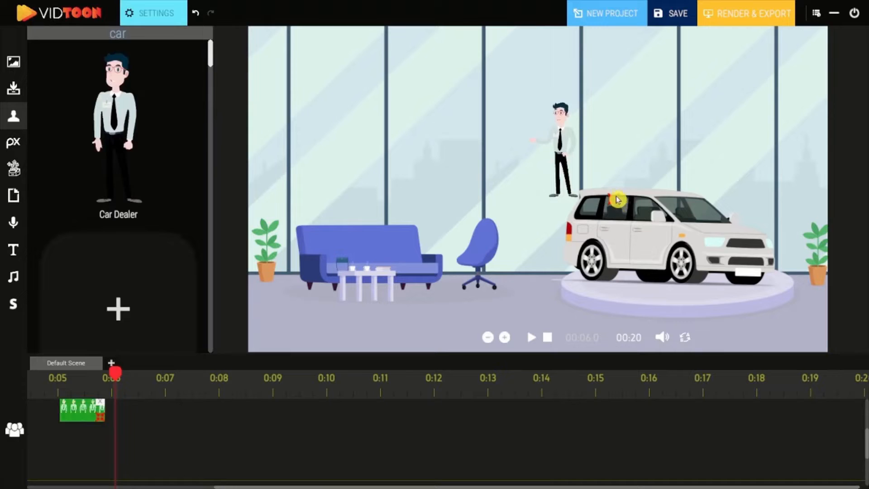
left_click_drag(613, 201, 840, 374)
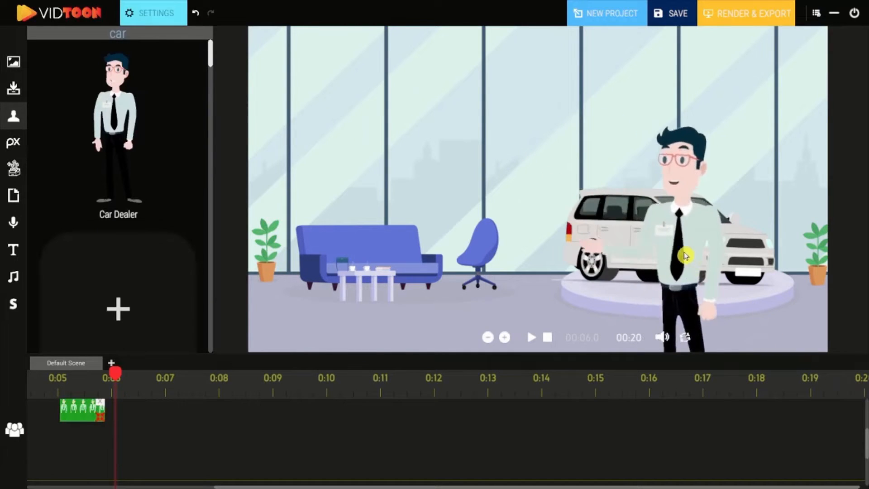
left_click_drag(683, 254, 326, 197)
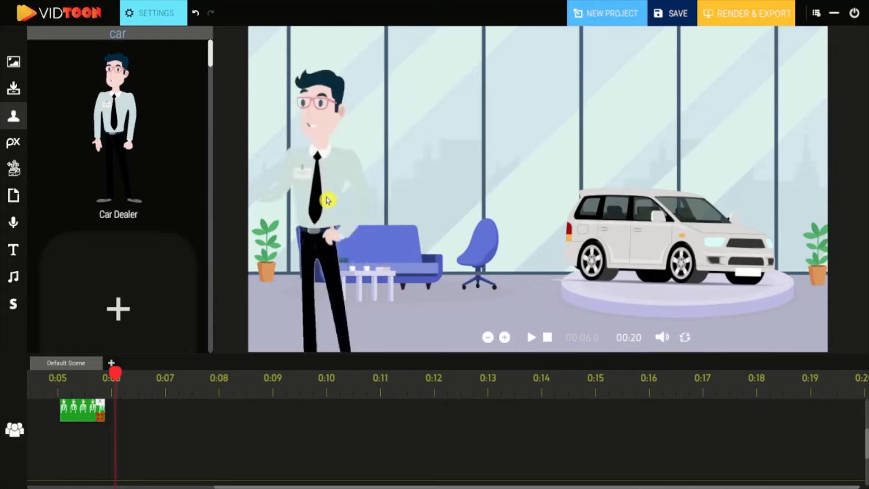
- Change the Car Dealer's animation to the Speaking variant of the dark-skinned, curly-haired man
left_click(158, 19)
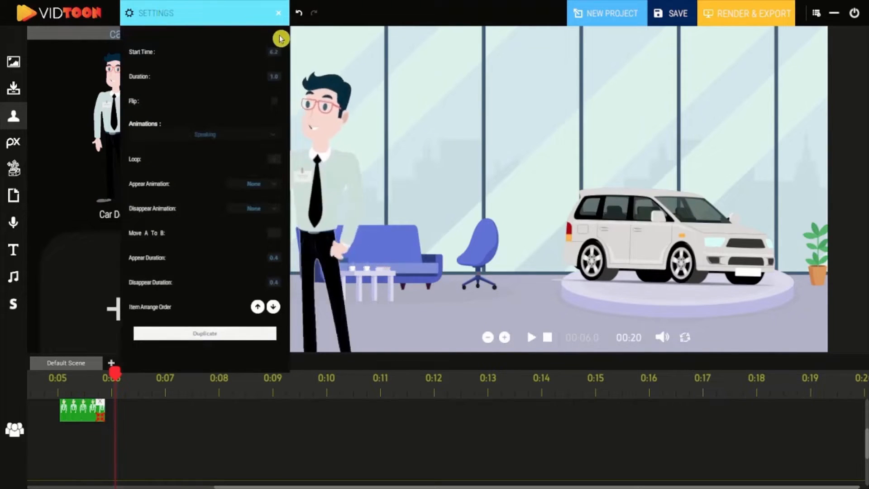
left_click(274, 128)
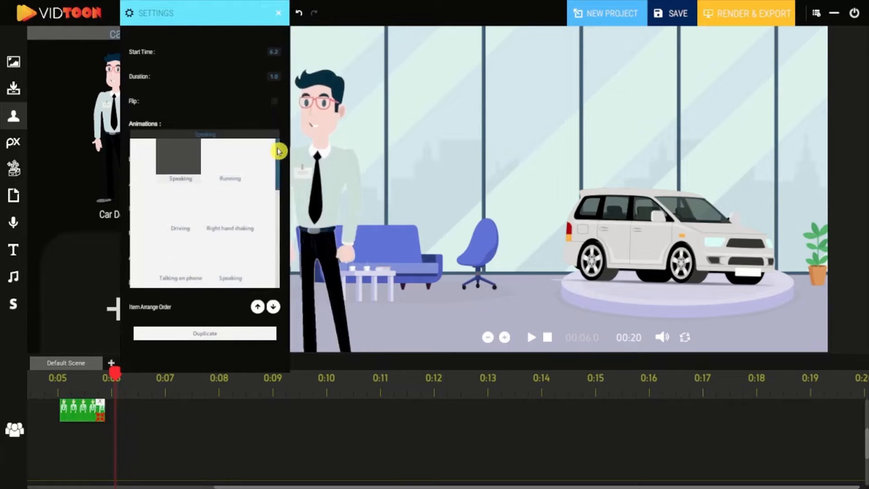
left_click_drag(280, 154, 279, 176)
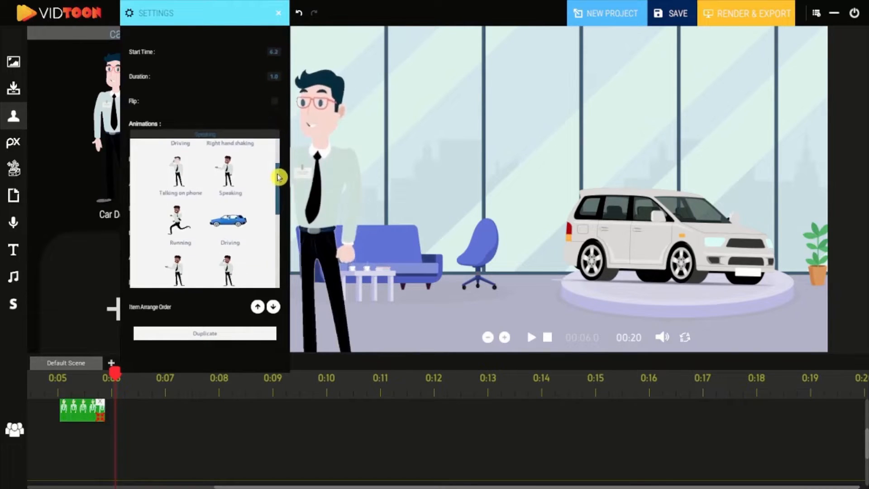
left_click(228, 174)
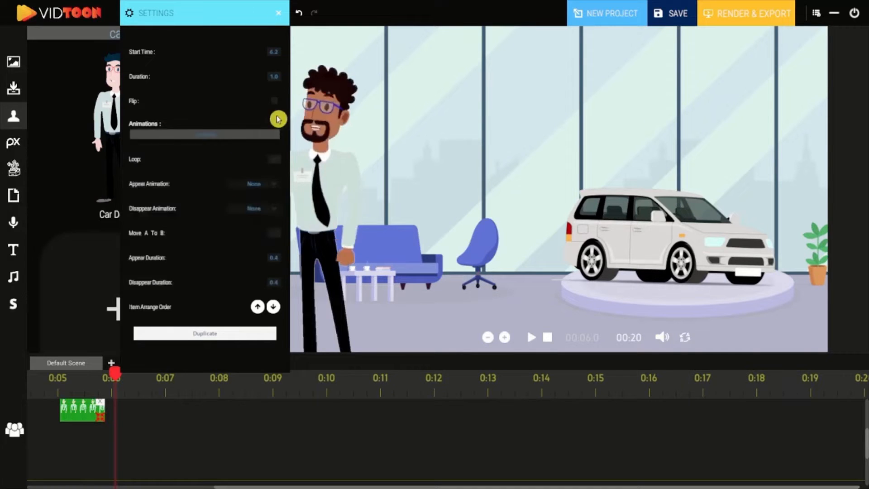
- Review the Car Dealer's appear and disappear animation choices, keeping both set to None
left_click(272, 189)
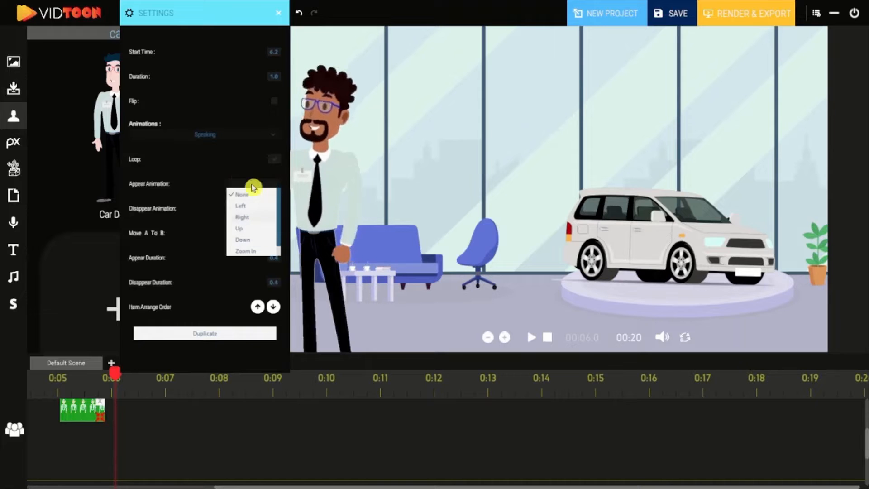
left_click(261, 195)
left_click(253, 210)
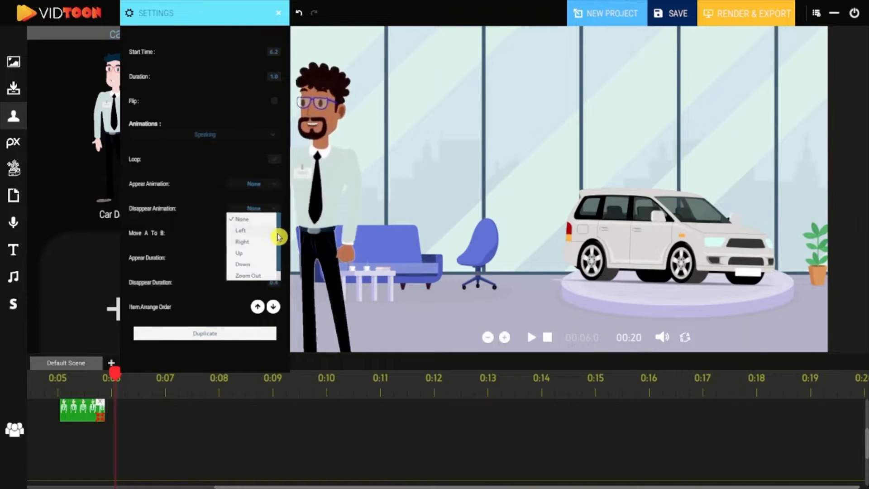
left_click_drag(278, 237, 277, 262)
left_click(206, 191)
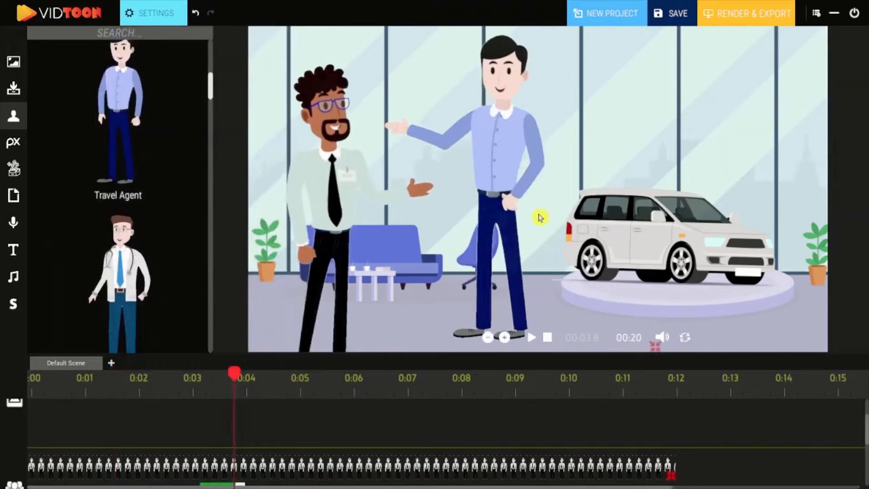
- Preview the scene with both characters and activate the camera track above the background clips
left_click(531, 337)
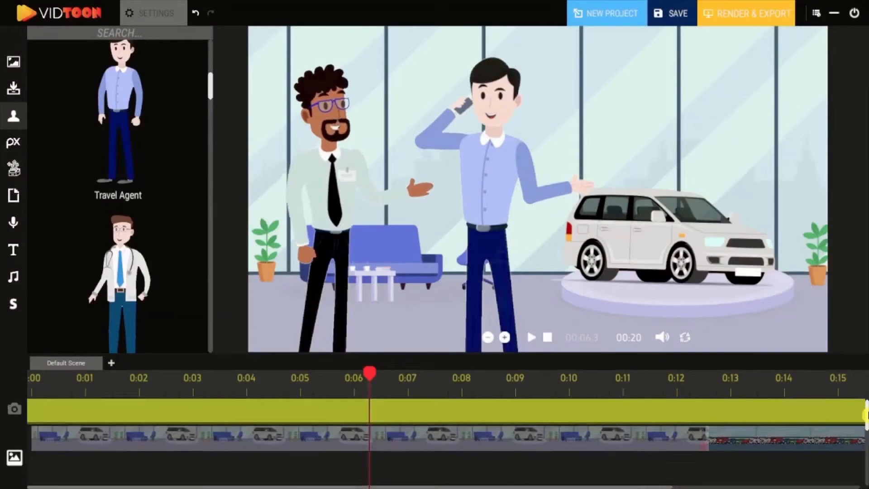
left_click(836, 415)
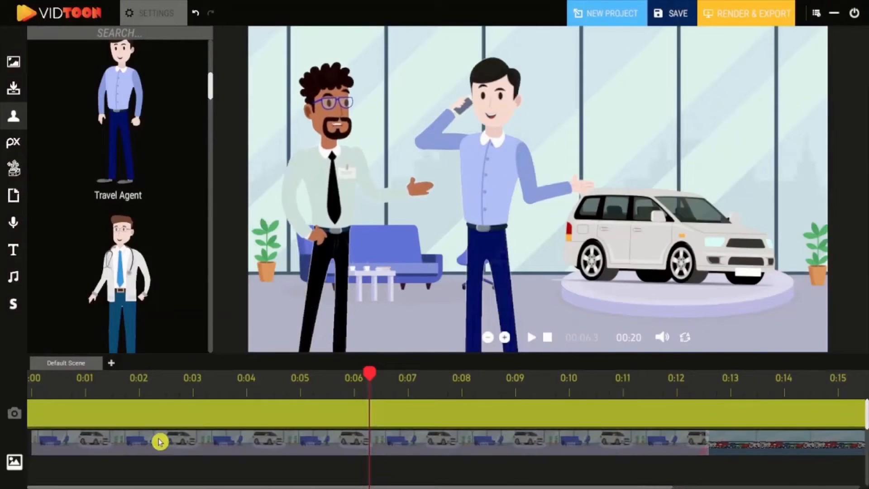
left_click(121, 420)
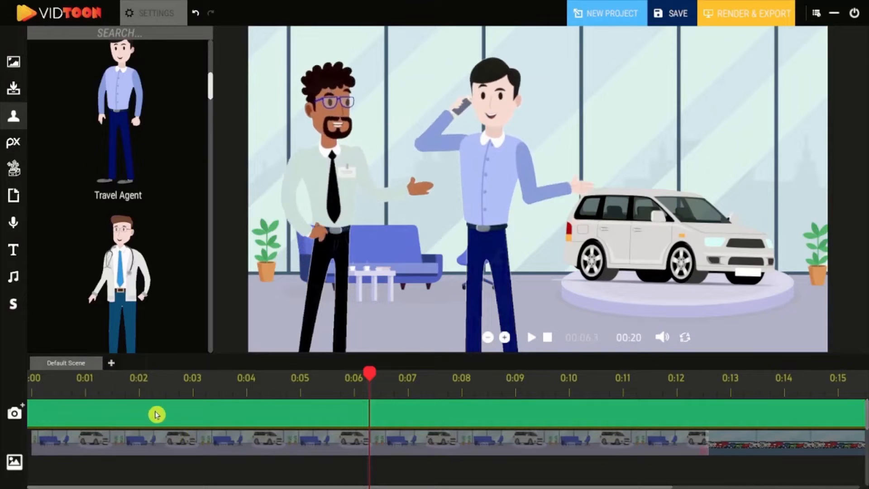
- Add a camera shot running from 0:02 to 0:04 that frames the upper bodies of both characters
left_click_drag(371, 376, 138, 388)
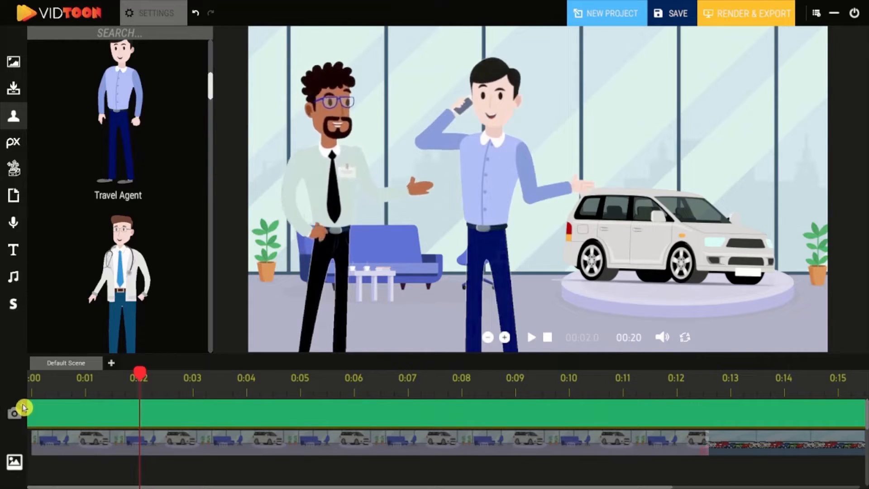
left_click(23, 407)
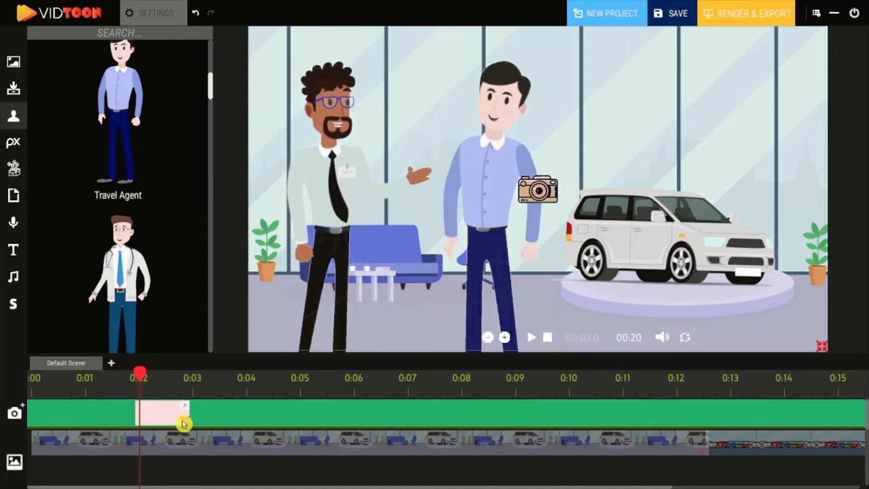
left_click_drag(184, 420, 247, 423)
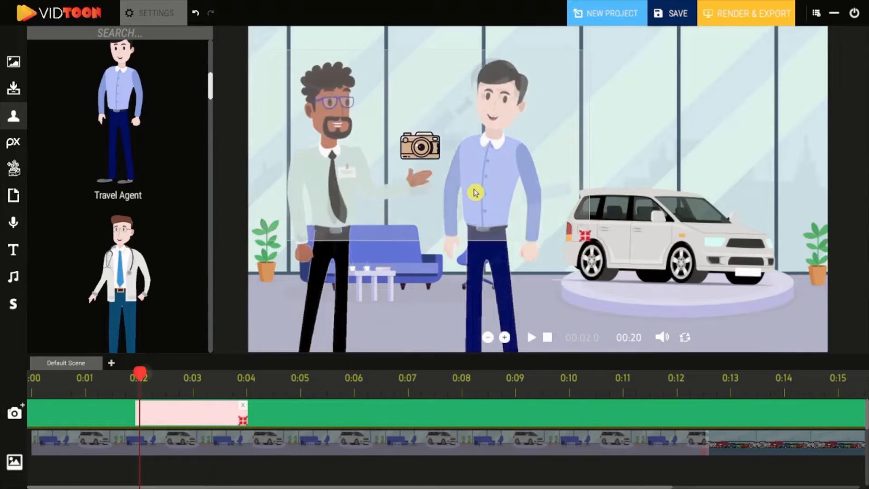
- Play the scene from before 0:01 until past the end of the camera shot to check the zoom
left_click_drag(140, 376, 45, 375)
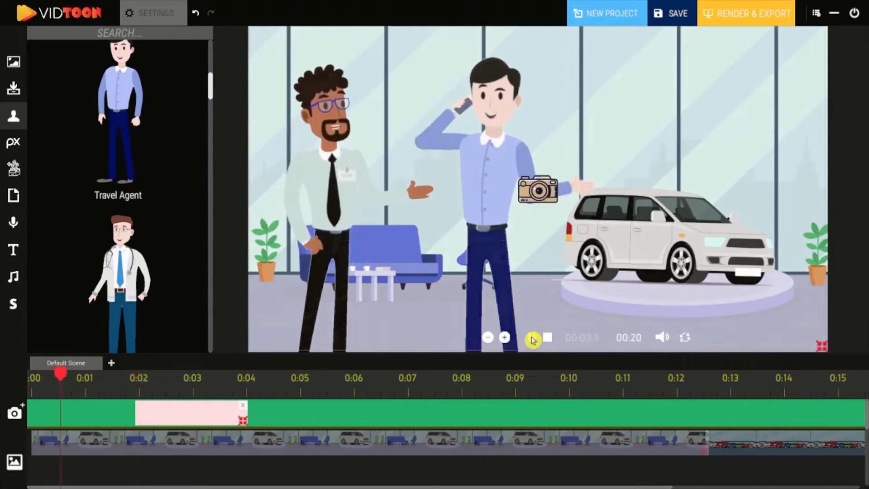
left_click(533, 339)
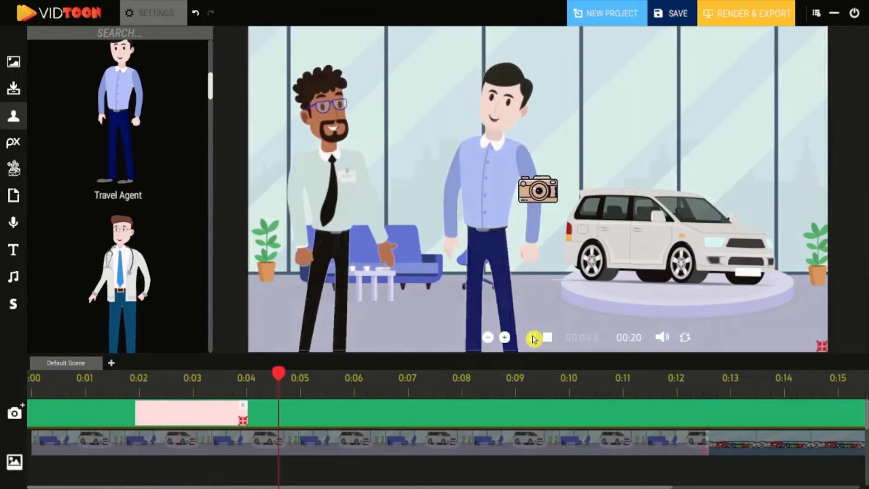
left_click(535, 339)
- Add a second camera shot running from 0:04 to 0:06 and play the scene to check it
left_click_drag(282, 384, 245, 391)
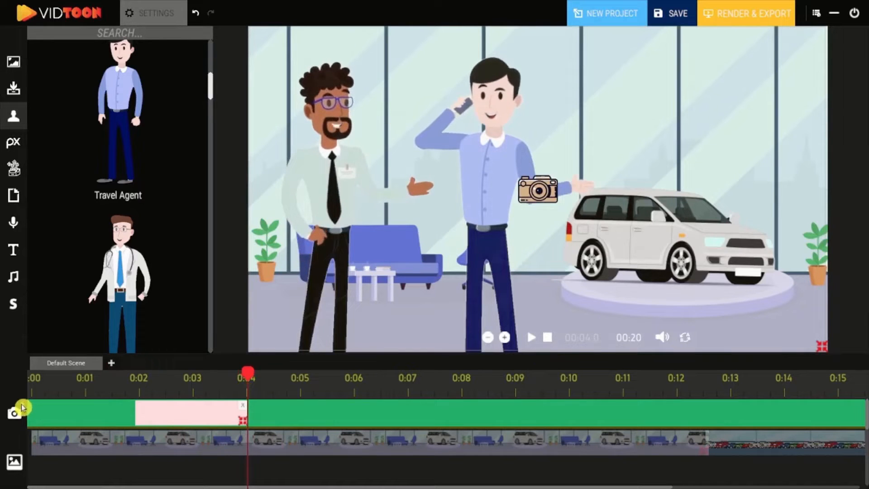
left_click(23, 408)
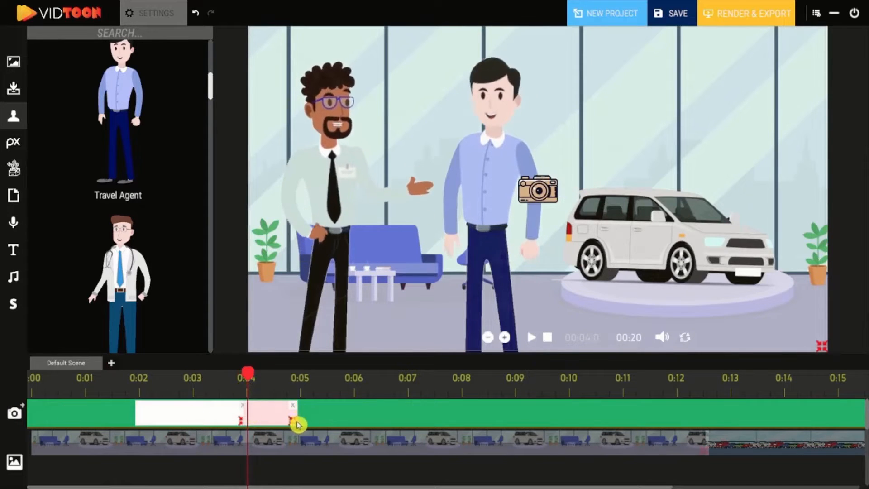
left_click_drag(306, 425, 354, 423)
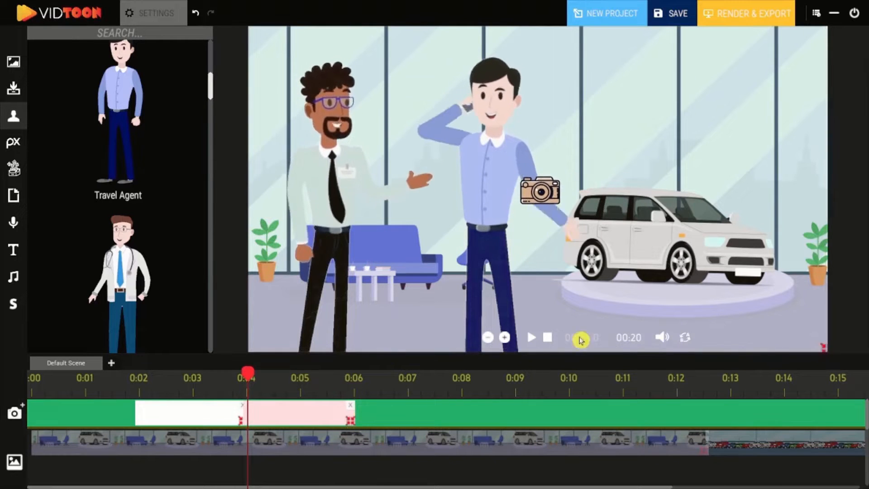
left_click(533, 339)
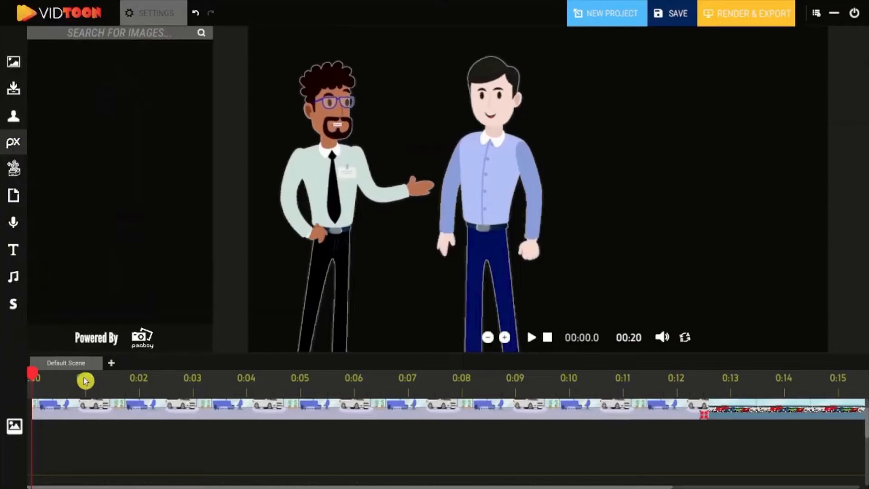
- Search the Pixabay images for "question" and download the picture of red and white question-mark warning signs
left_click(93, 381)
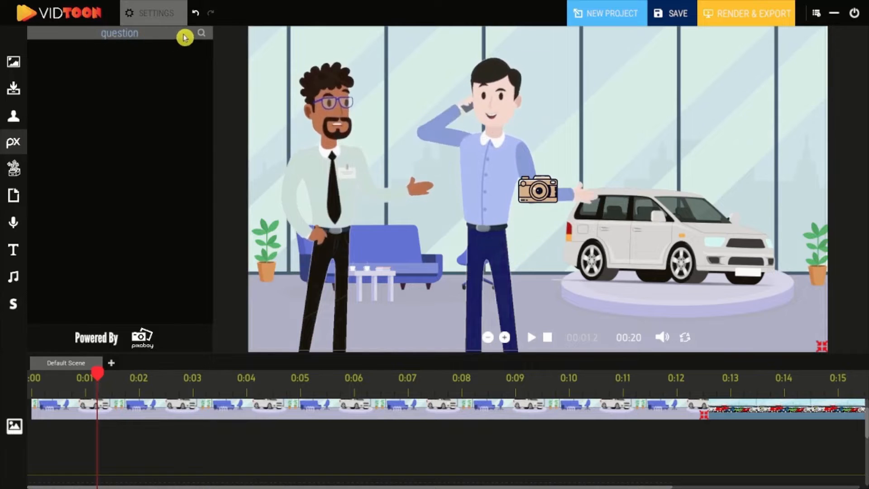
left_click(202, 33)
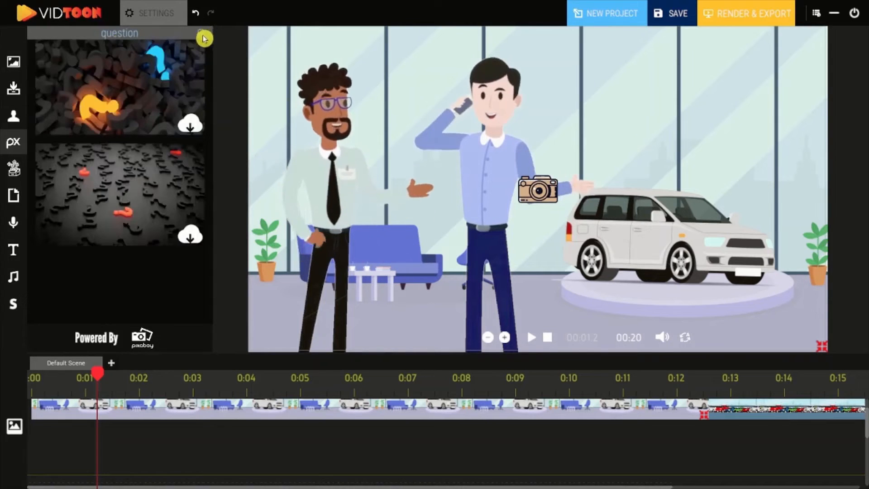
left_click_drag(211, 90, 211, 282)
left_click(189, 157)
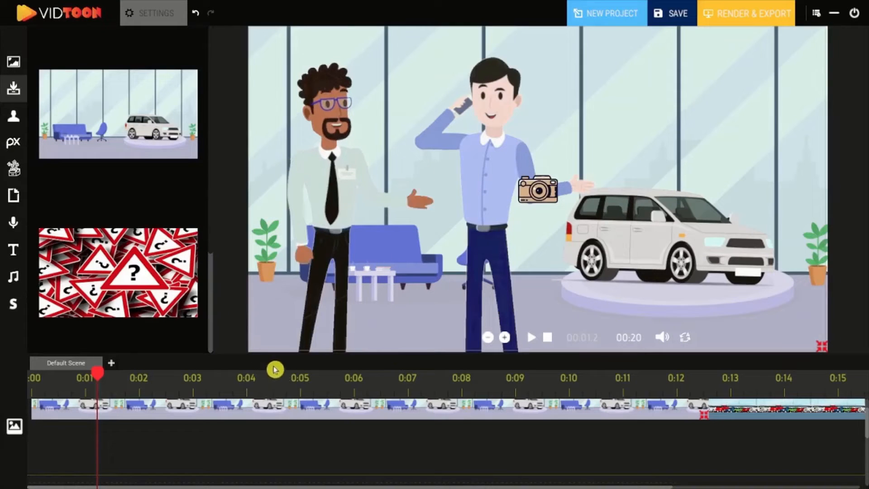
- Place the question-mark sign picture above the car from 1.3 s for 3.4 s and try its Flip and Move A To B options
left_click_drag(343, 231, 652, 116)
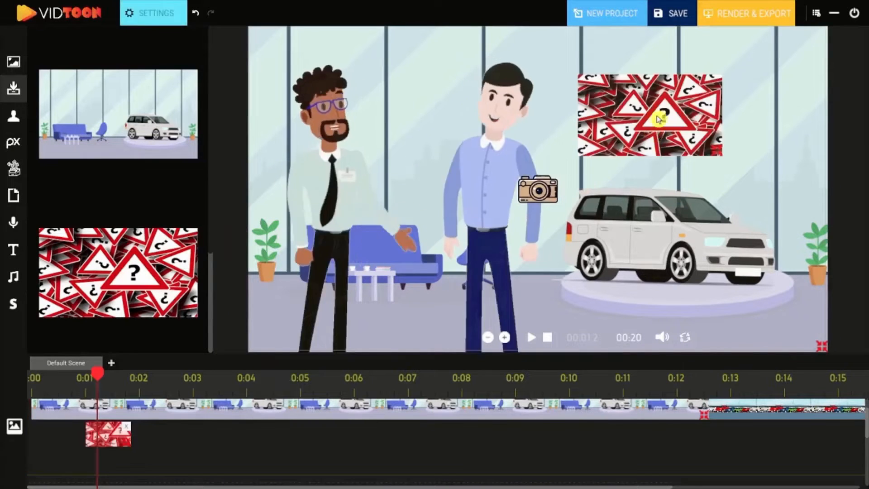
left_click(154, 12)
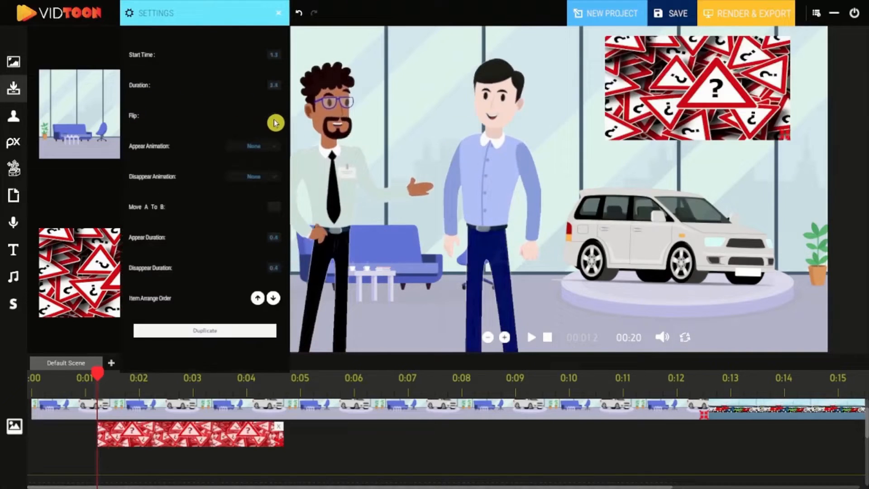
left_click(276, 120)
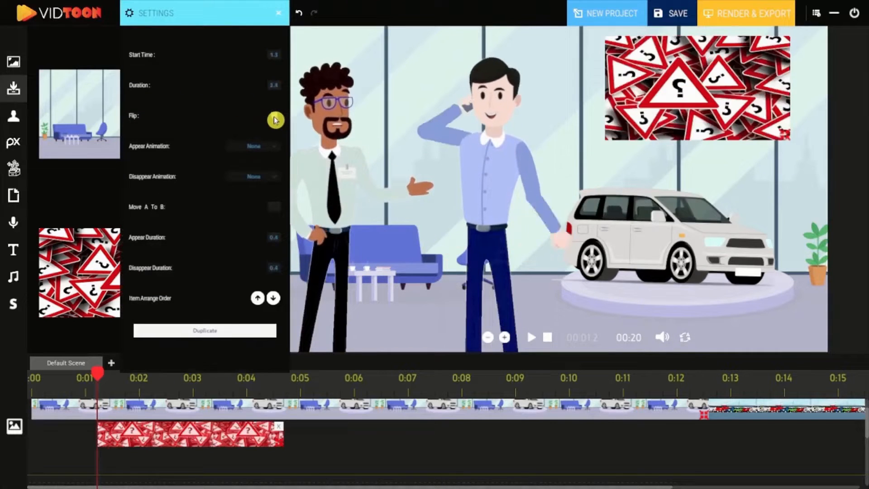
left_click(275, 120)
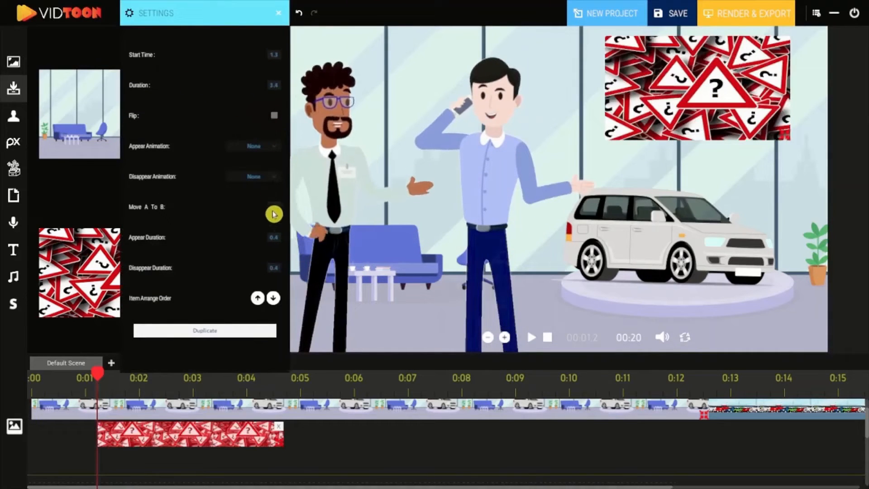
left_click(274, 213)
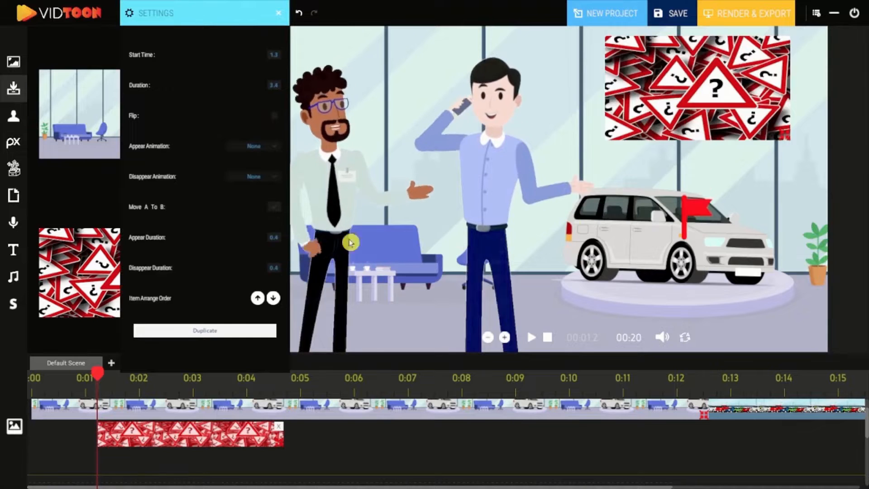
left_click(219, 333)
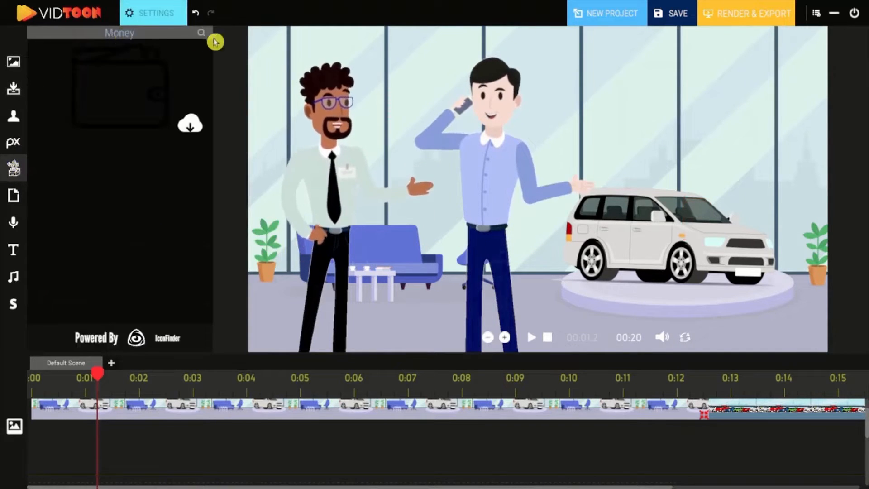
- Download the banknote and coin stacks icon from the "Money" search, place it beside the man on the phone and lengthen its clip
left_click_drag(210, 46, 218, 73)
scroll(194, 181, "up", 3)
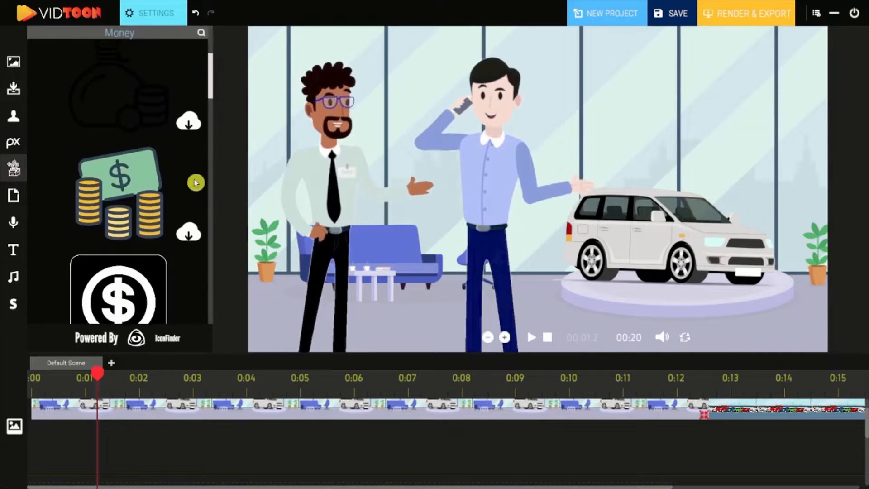
left_click(188, 231)
left_click_drag(182, 191, 555, 96)
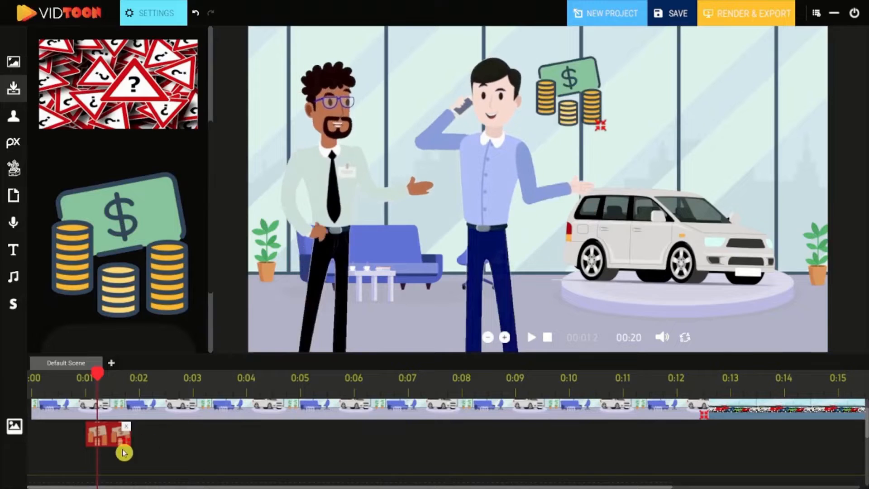
left_click_drag(128, 438, 395, 435)
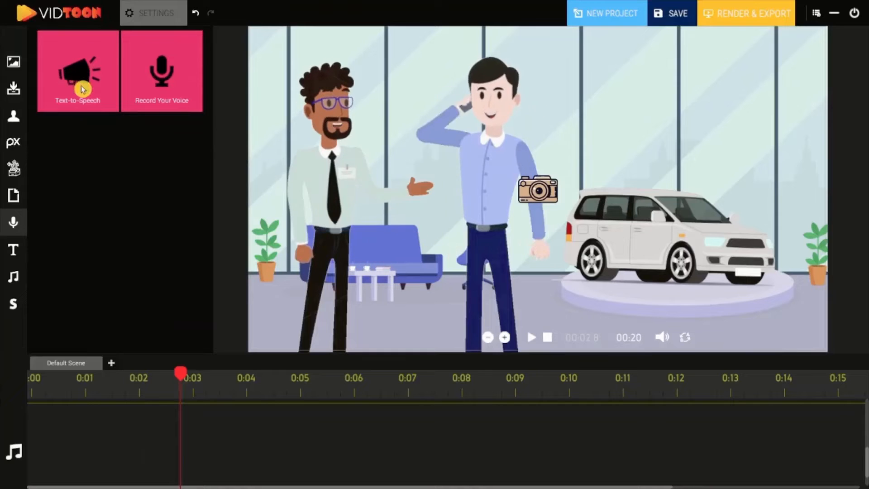
- Add a text-to-speech clip from 0:02 to 0:08 and try the Microsoft Zira Desktop voice before returning to Microsoft David Desktop
left_click_drag(73, 109, 449, 421)
left_click(392, 423)
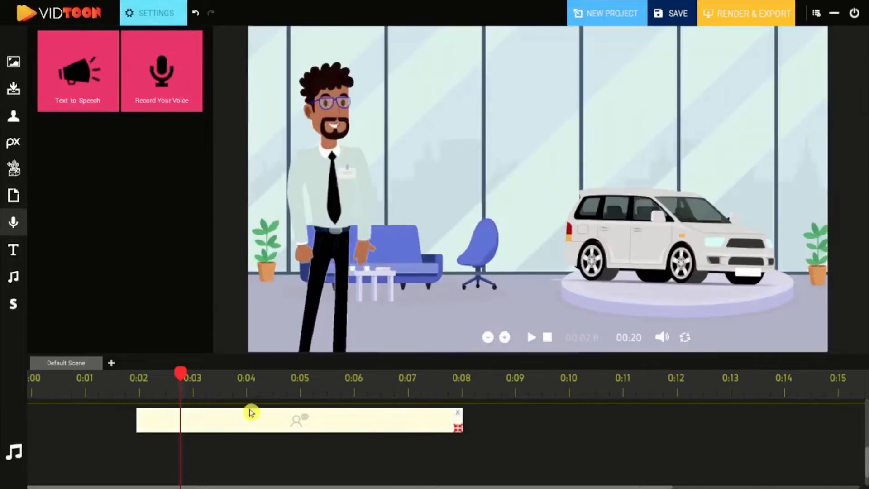
left_click(145, 17)
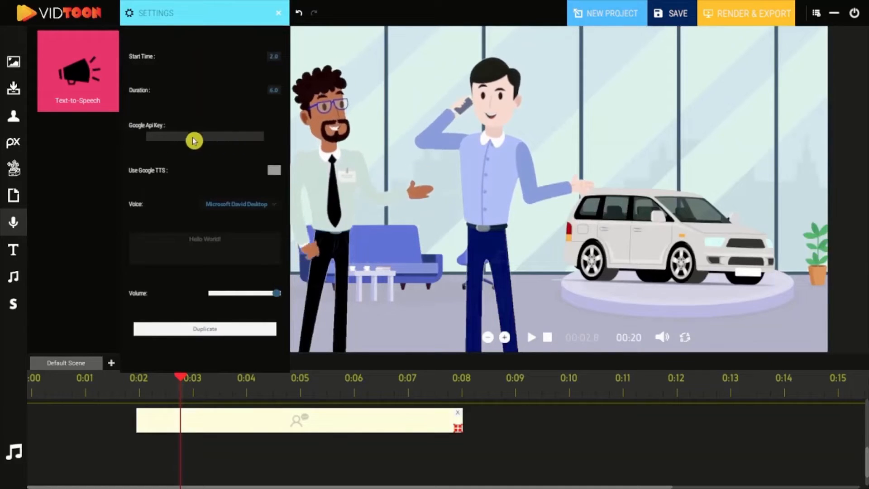
left_click(265, 209)
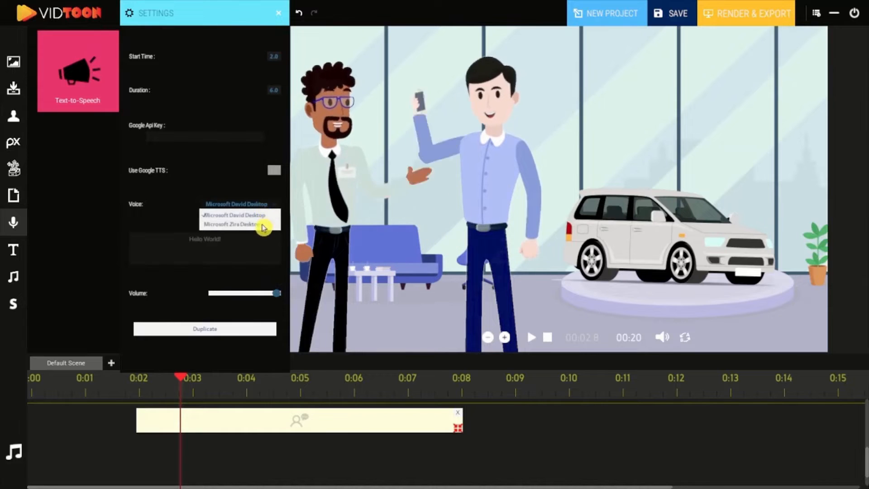
left_click(263, 227)
left_click(268, 205)
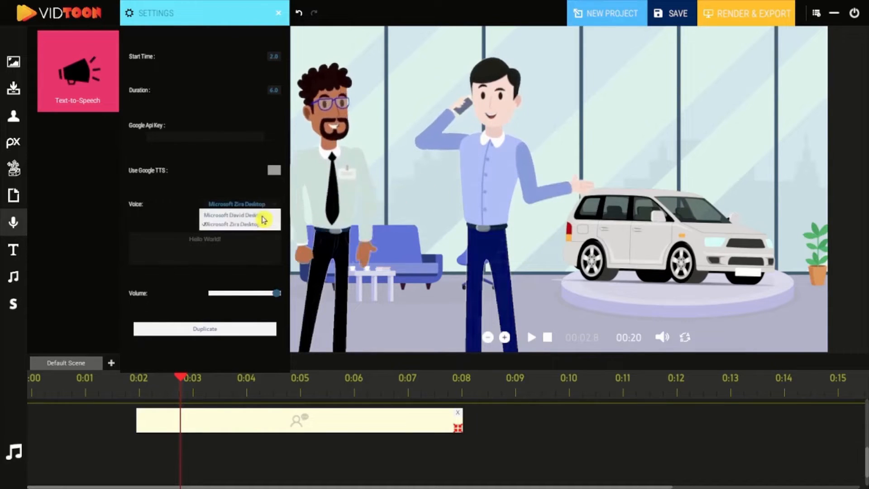
left_click(264, 216)
- Replace the text-to-speech clip's wording with "Are You looking for a good"
left_click_drag(239, 238, 149, 244)
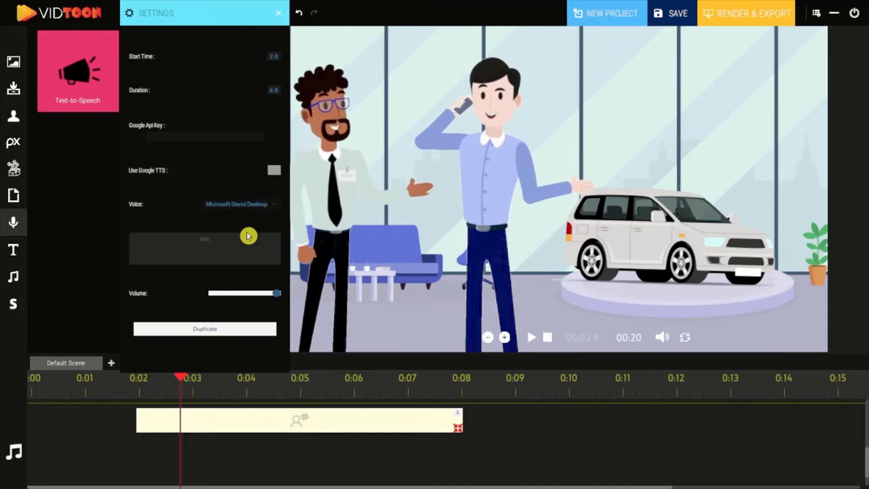
type("Are You looki")
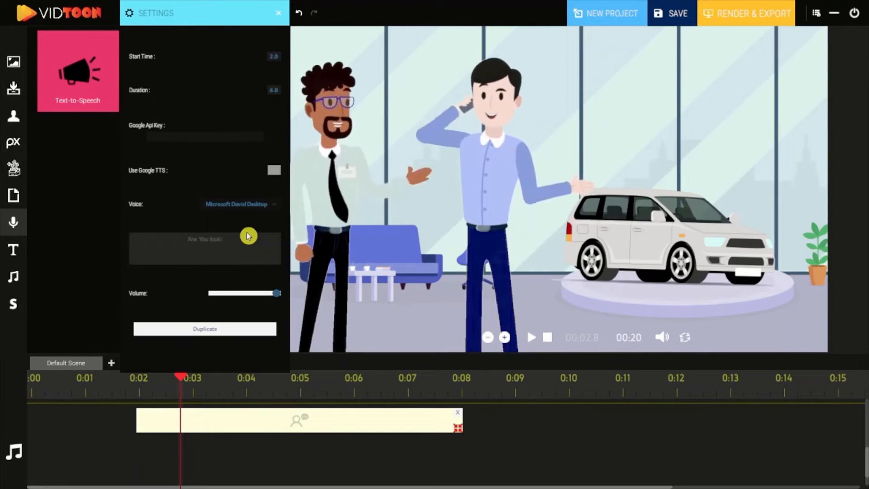
type("ng for a g")
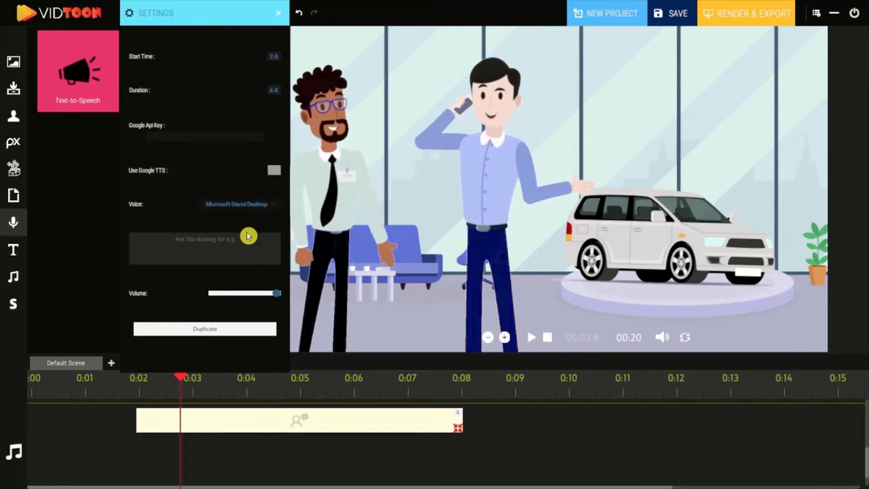
type("ood")
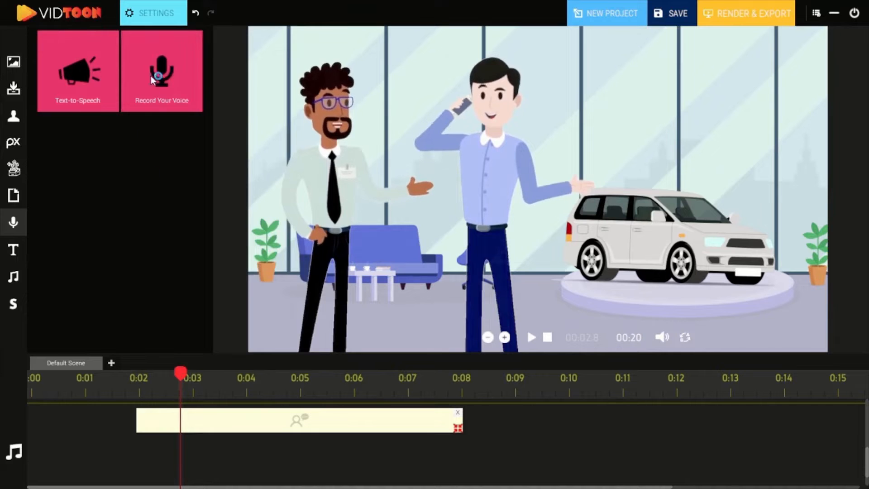
- Add a voice recording clip starting at 2.3 s with a duration of 7.5 s and review its recording options
left_click_drag(144, 62, 222, 452)
left_click(161, 14)
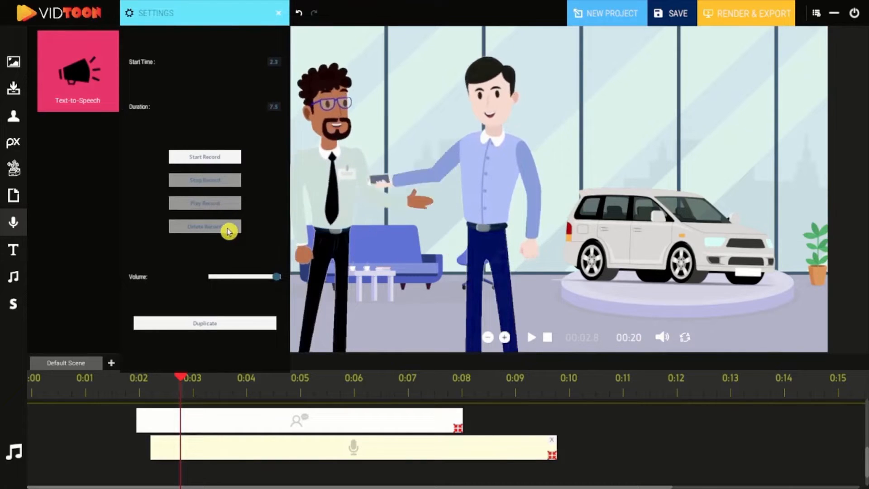
left_click(278, 19)
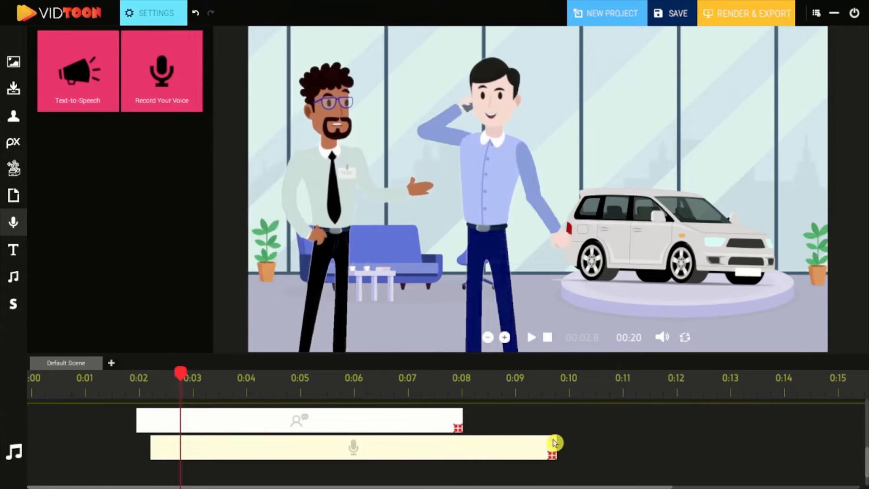
- Delete the voice recording and text-to-speech clips from the audio track
left_click(552, 454)
left_click(461, 415)
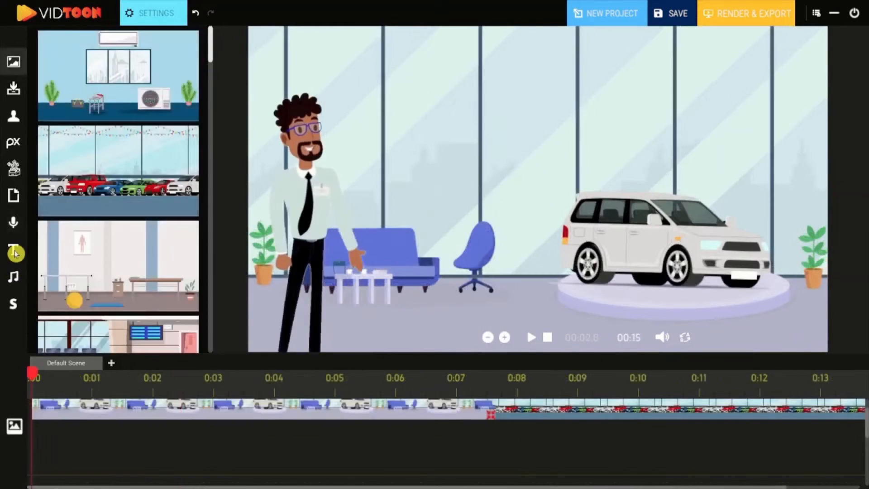
- Add a text clip to the timeline from 0:01 to 0:05
left_click(13, 250)
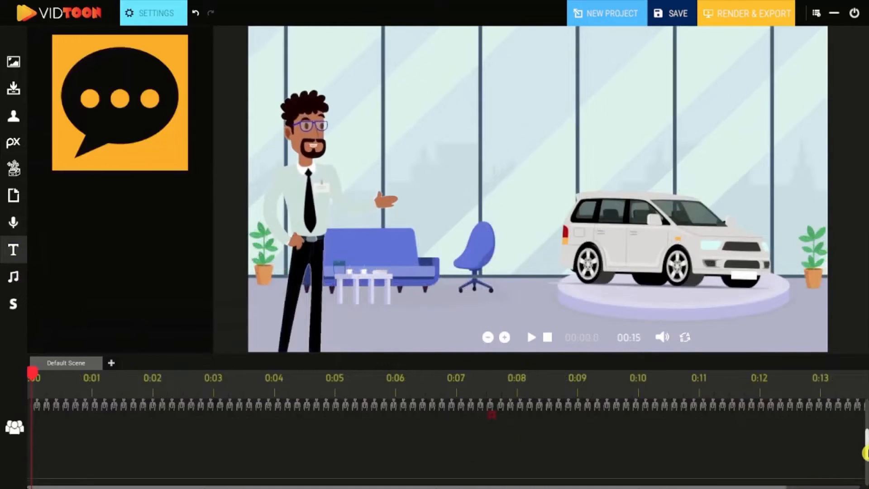
left_click_drag(862, 429, 865, 456)
left_click_drag(120, 122, 172, 424)
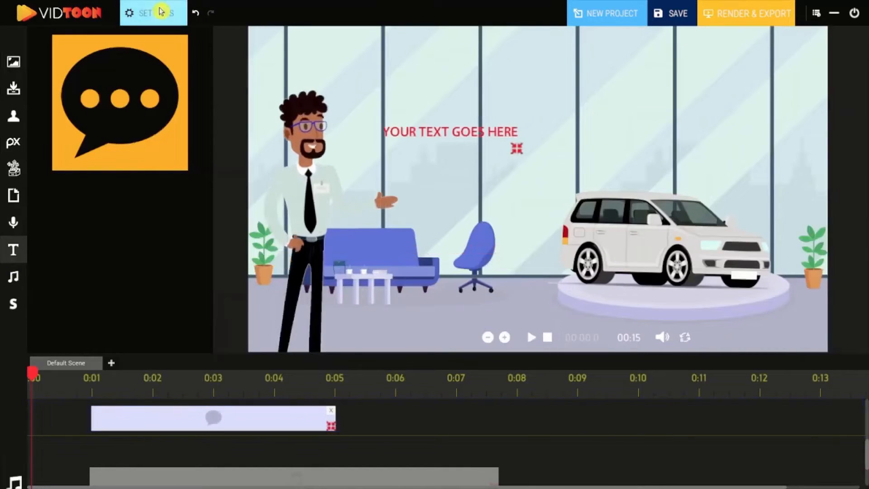
- Give the text clip a grey background, the Alegreya-Black font and the wording "Are you looking to buy or sell a vehicle any time soon?"
left_click(161, 15)
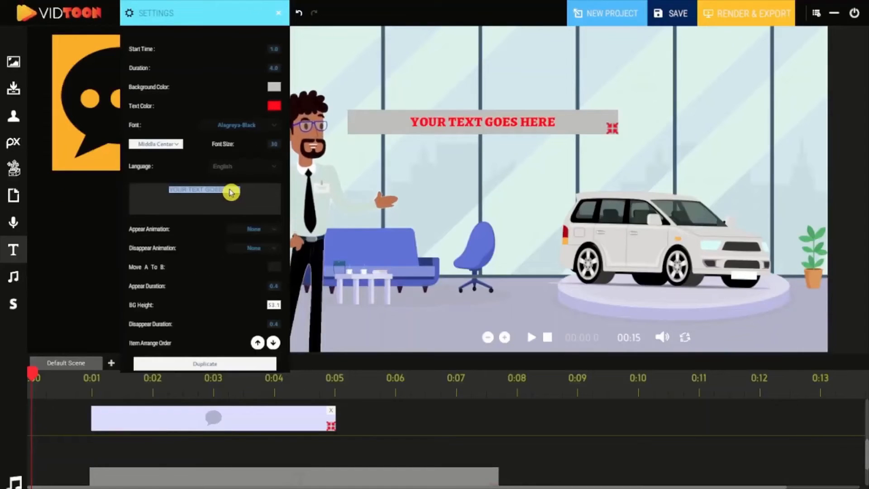
type("Ar")
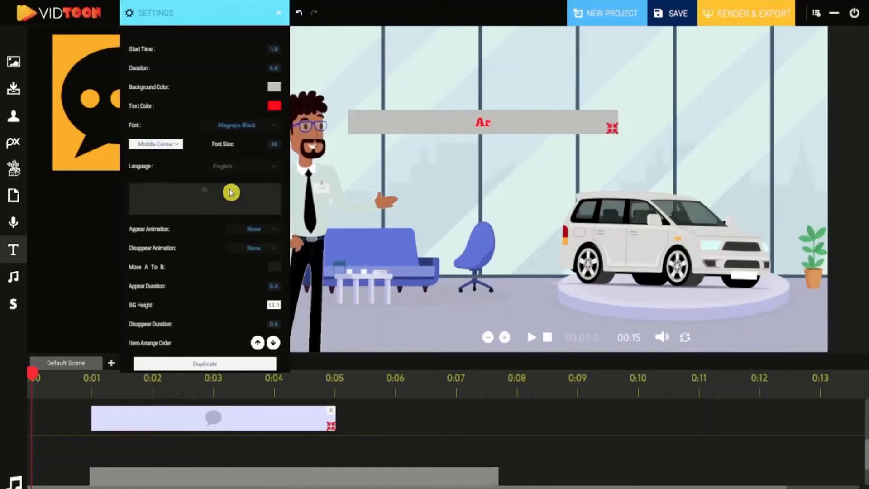
type("e you looking t")
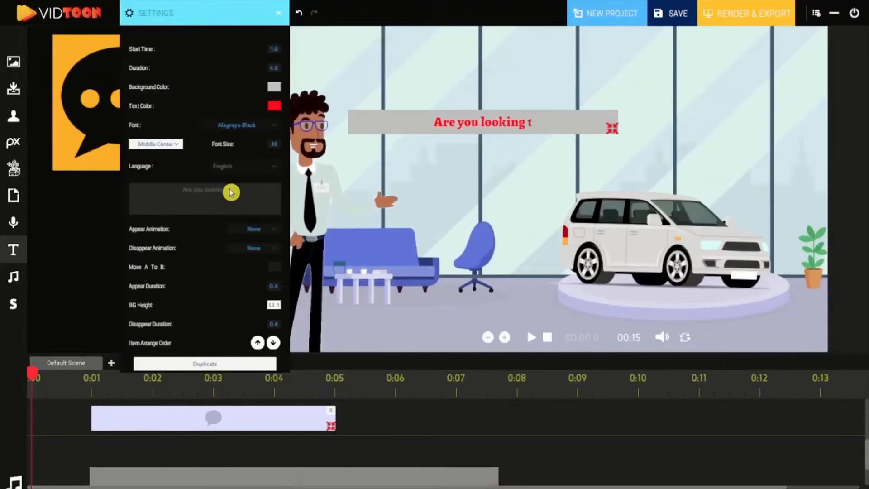
left_click(531, 338)
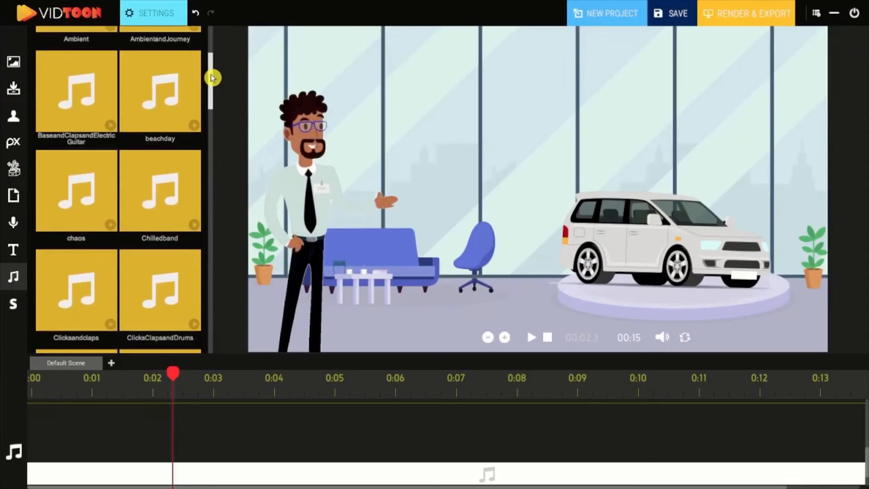
- Add a background music track from the library at the start of the timeline and extend it past 0:13
left_click_drag(212, 74, 210, 147)
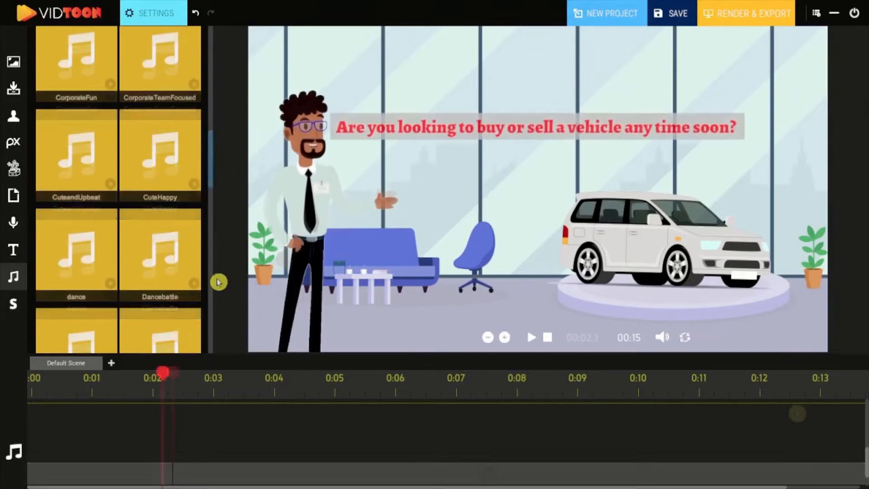
left_click_drag(192, 335, 101, 437)
left_click_drag(50, 428, 28, 438)
left_click_drag(123, 431, 843, 430)
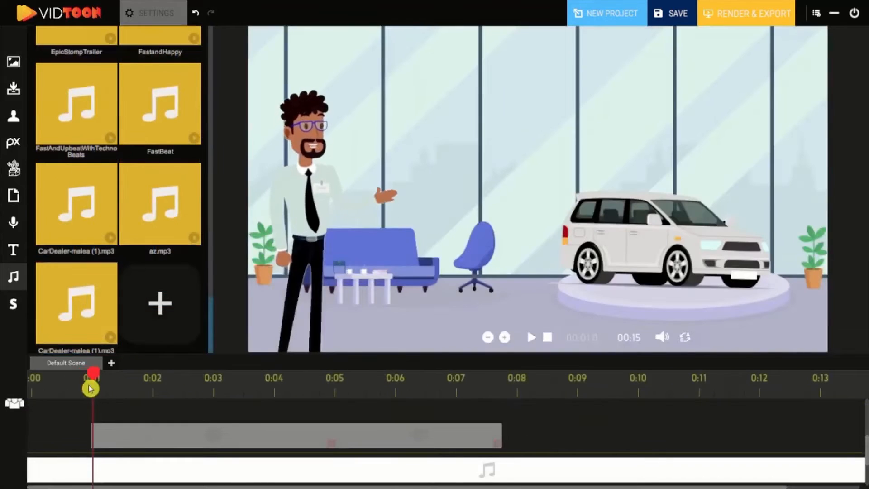
- Close the background music clip's settings and play the video briefly to check the music volume
left_click(158, 308)
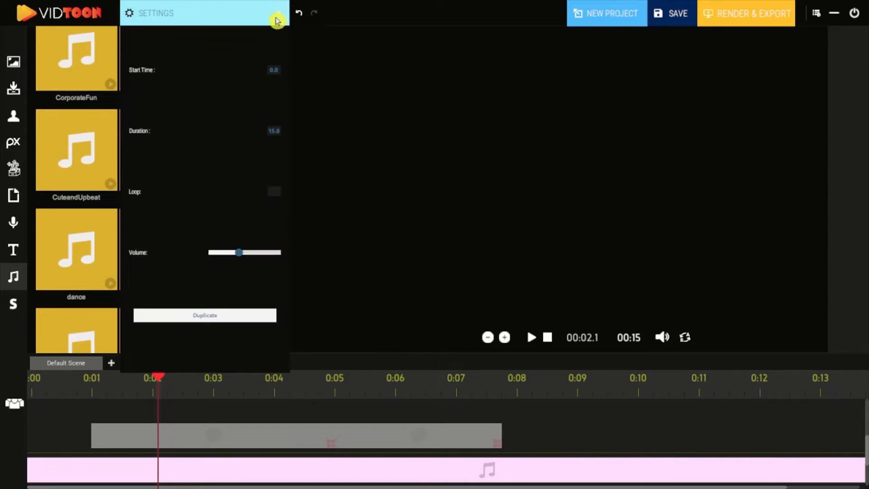
left_click(278, 14)
left_click(548, 337)
left_click(535, 338)
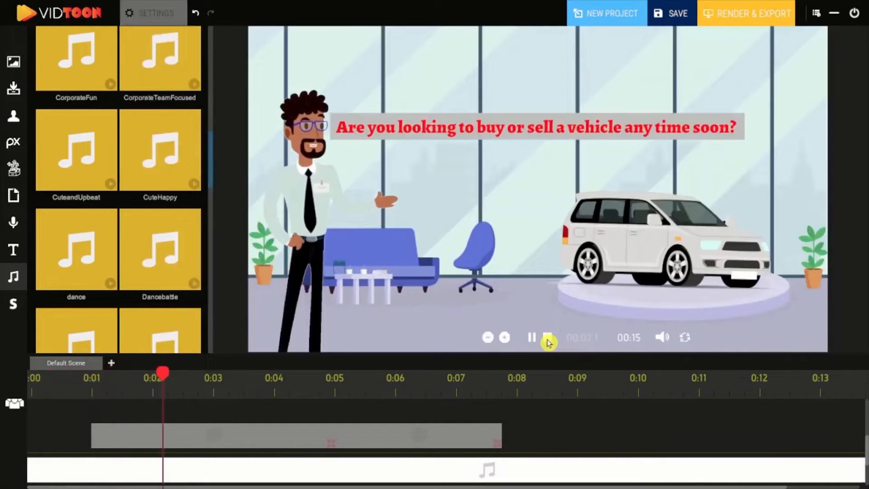
left_click(548, 338)
- With the playhead at 0:01, import the CarDealer-malea (1).mp3 file from the Desktop into the music library
left_click_drag(211, 189, 198, 349)
left_click(88, 386)
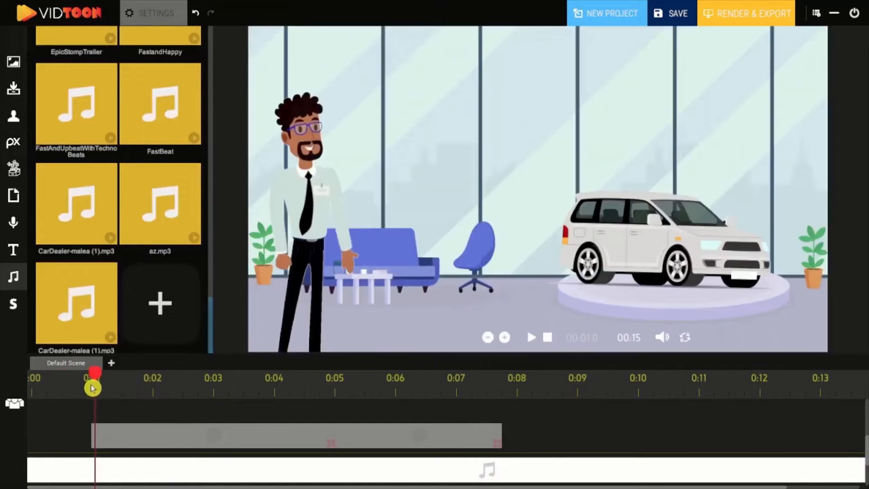
left_click(159, 309)
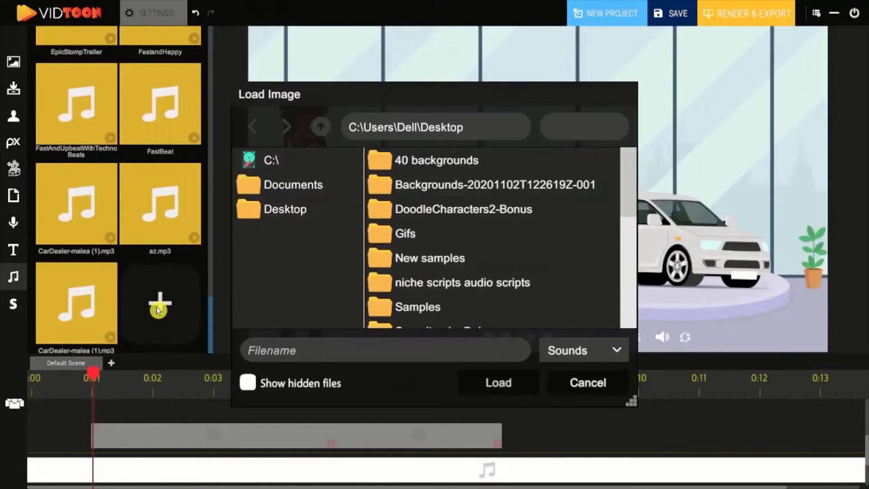
scroll(467, 222, "down", 10)
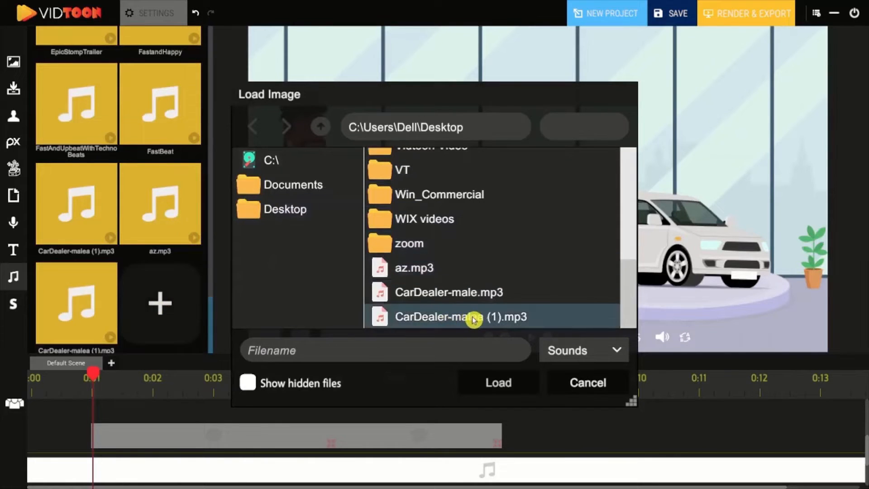
left_click(474, 320)
left_click(498, 384)
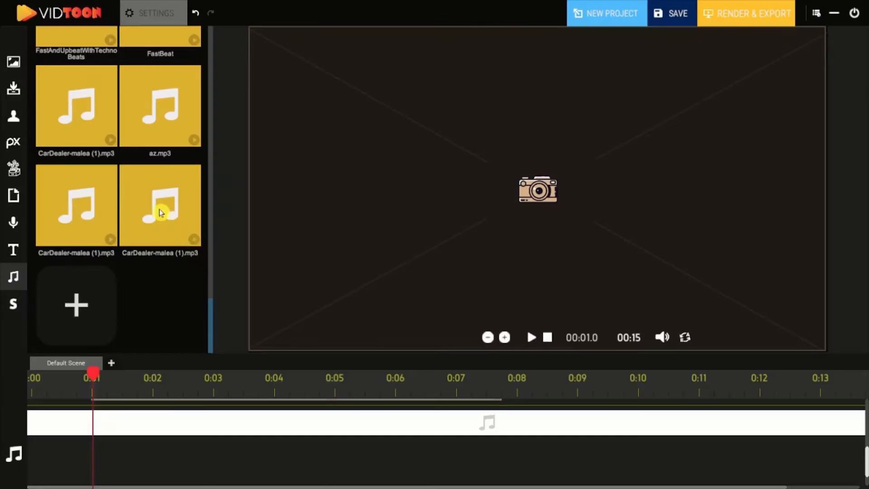
- Place the imported voice-over on a second audio track at 0:01, show its settings and play the video from the start
left_click_drag(163, 212, 143, 455)
left_click(172, 10)
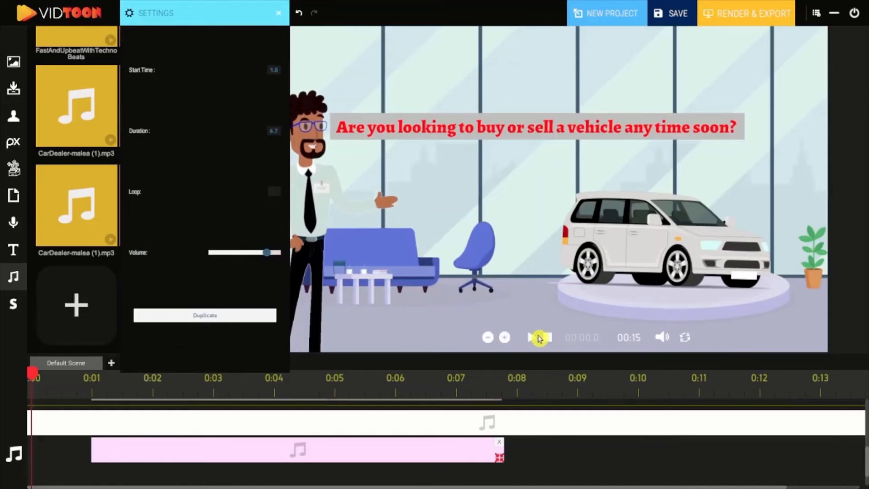
left_click(537, 339)
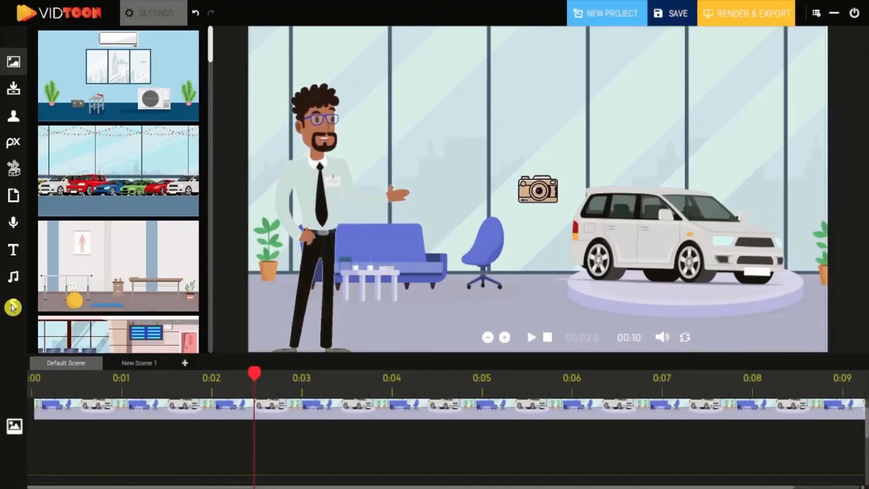
- Display the project's scene list and add a new scene after the existing one
left_click(13, 307)
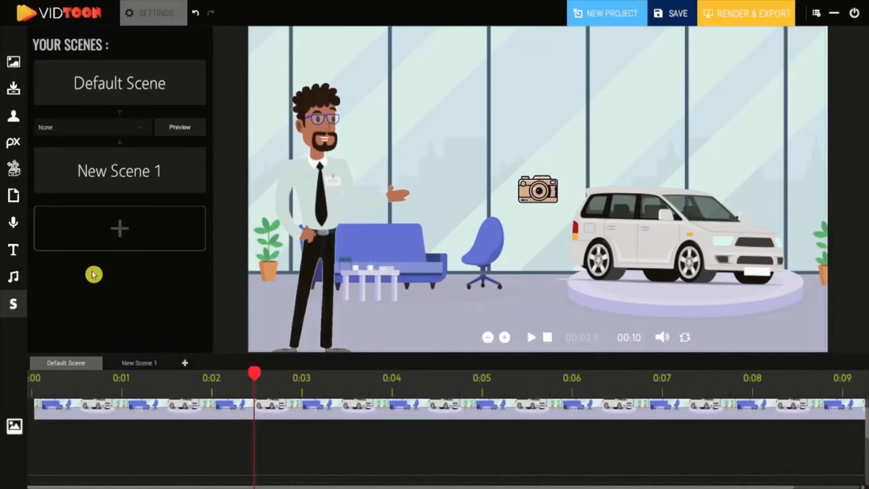
left_click(124, 227)
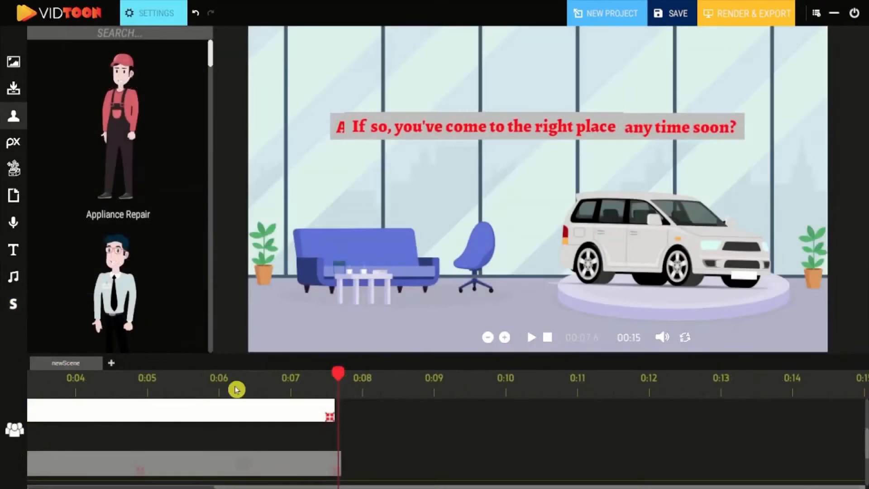
left_click(177, 388)
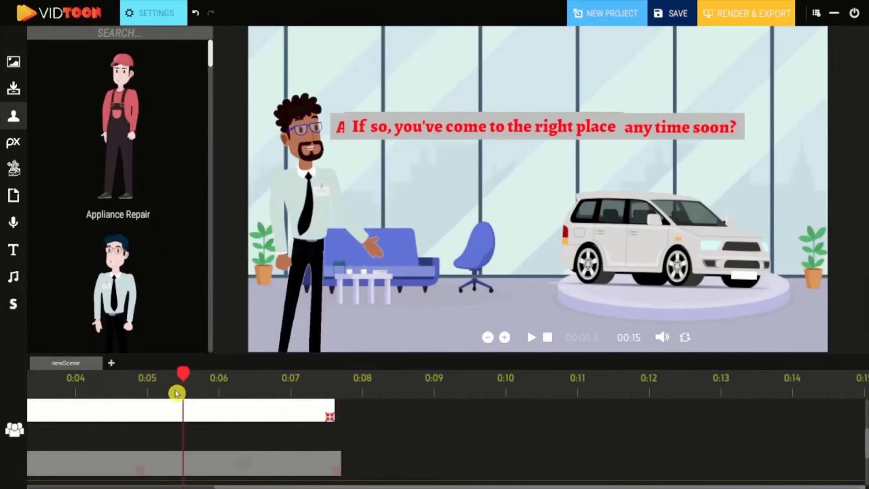
left_click(111, 364)
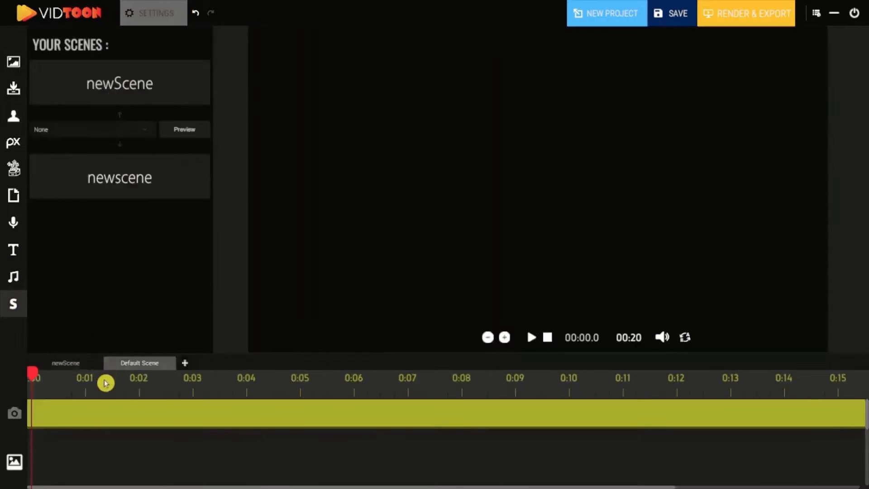
- Add the showroom background with the row of parked coloured cars to scene 2
left_click(14, 61)
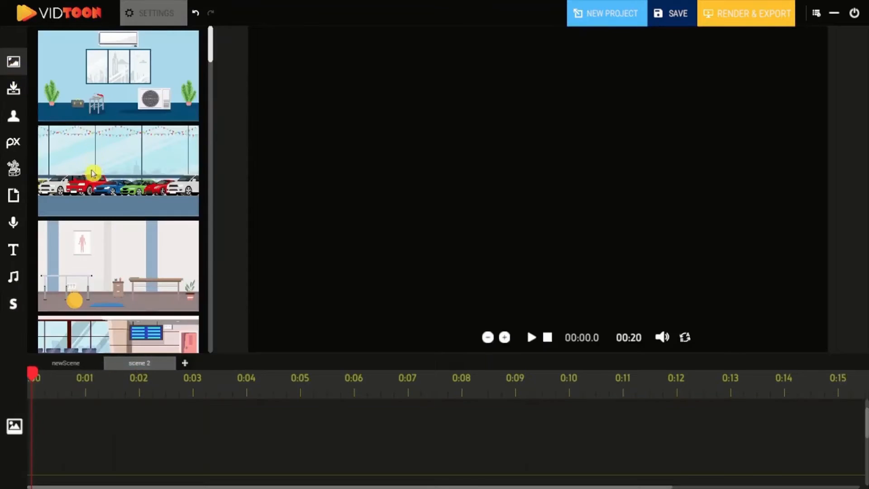
left_click_drag(91, 172, 311, 124)
left_click_drag(310, 121, 307, 68)
left_click_drag(368, 99, 865, 412)
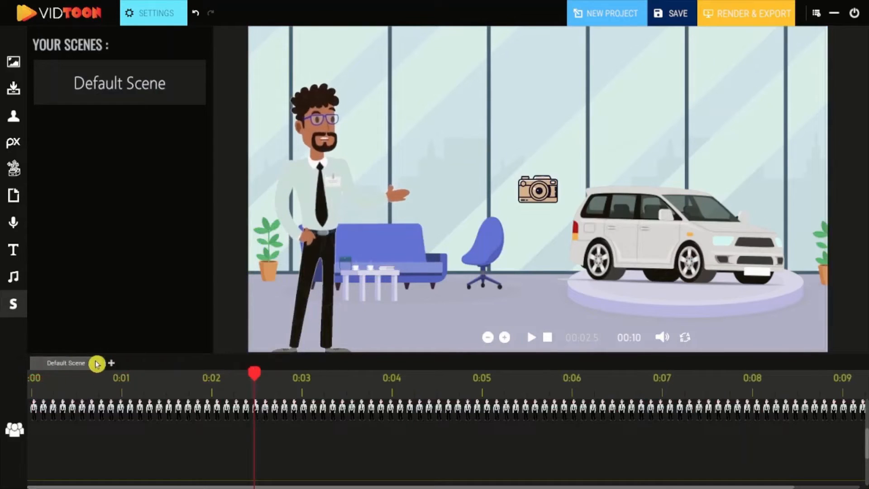
- Add two more scenes after the default scene and select the first of them
left_click(113, 364)
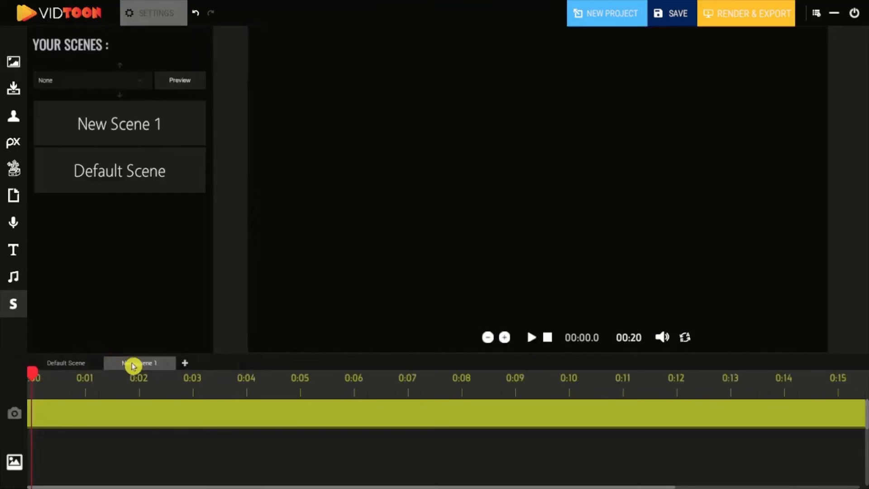
left_click(188, 365)
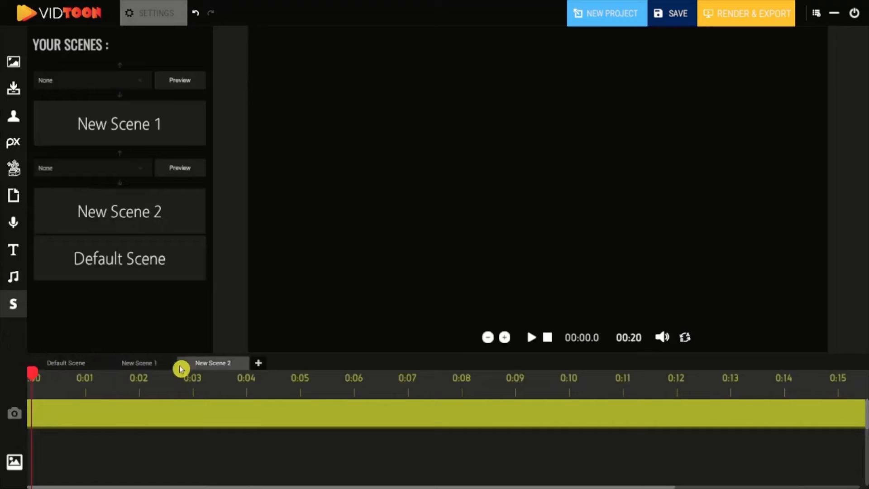
double_click(149, 364)
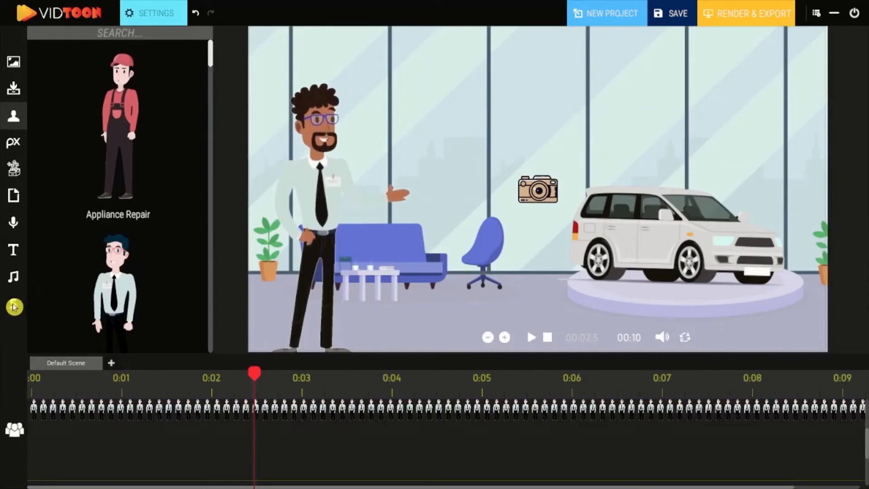
- Set the transition between newScene and scene 2 to Circle_04 and preview it
left_click(14, 307)
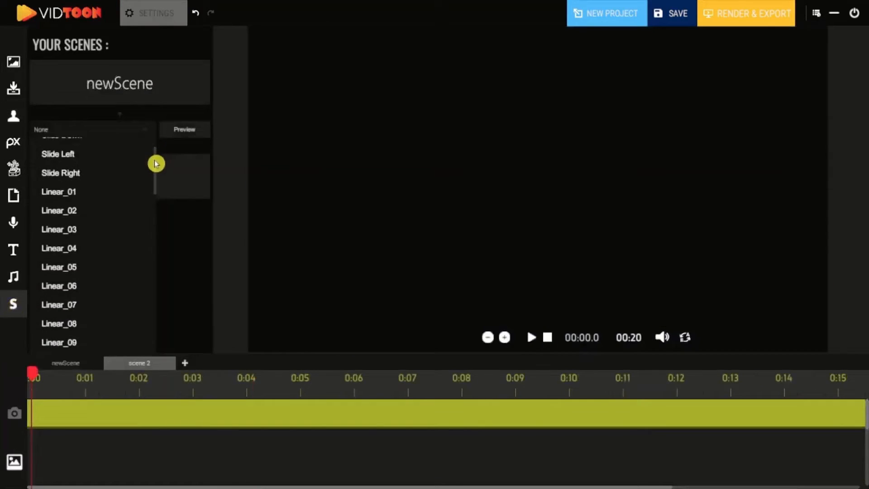
left_click_drag(155, 163, 154, 201)
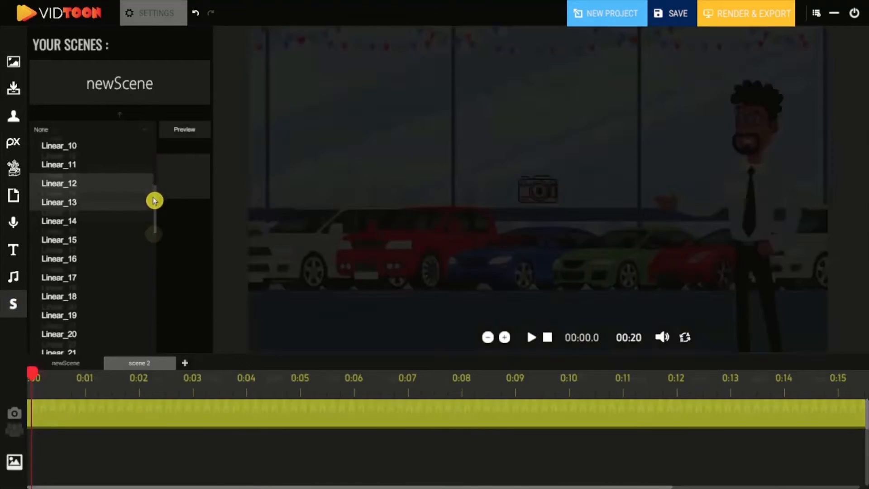
left_click_drag(154, 234, 152, 271)
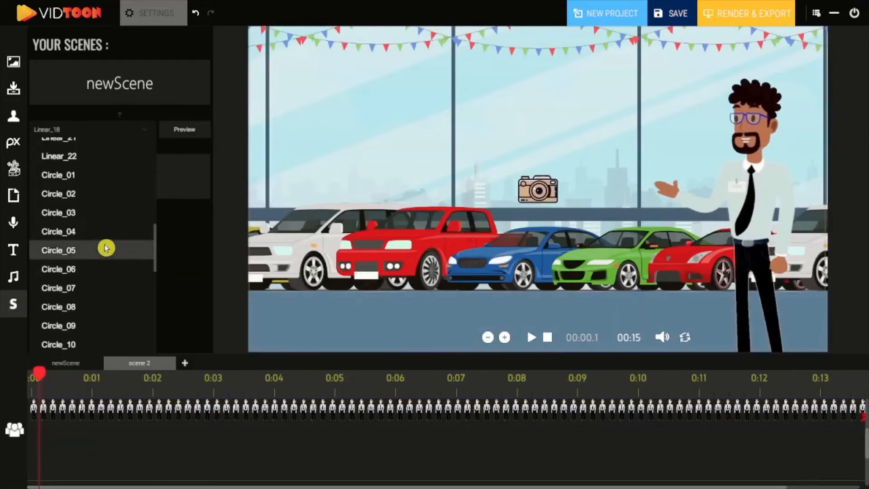
left_click(113, 232)
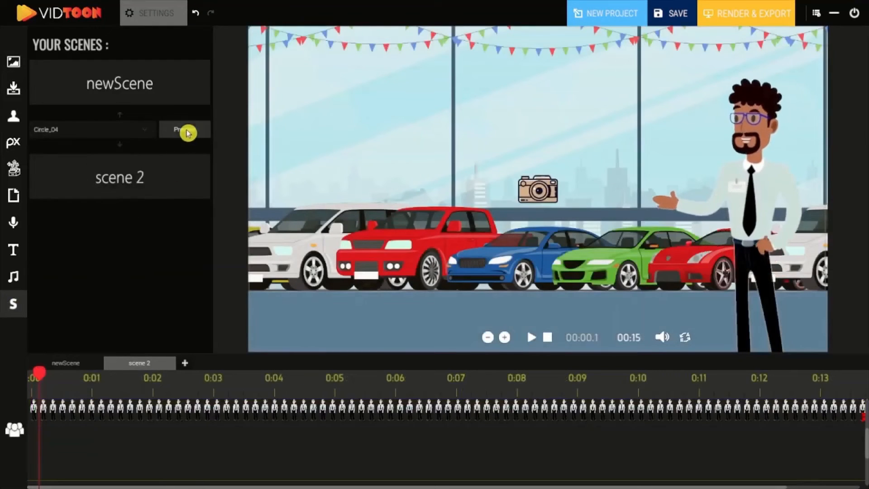
left_click(187, 133)
scroll(99, 245, "down", 10)
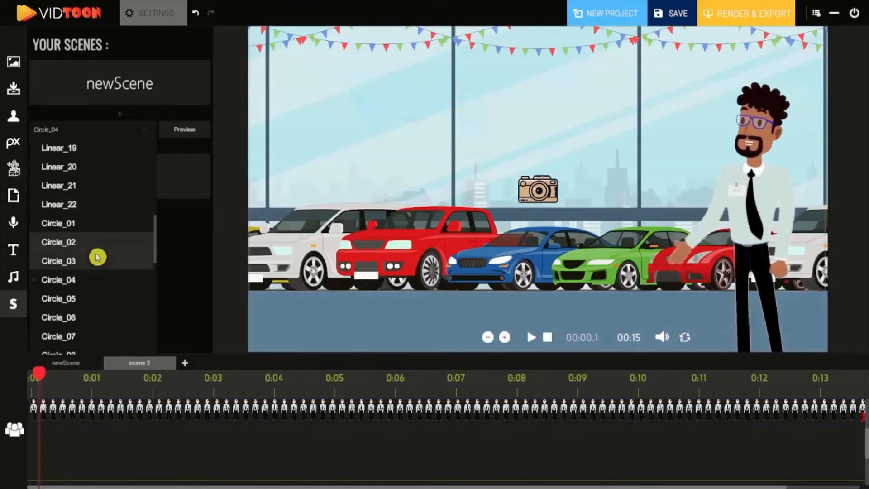
left_click(99, 247)
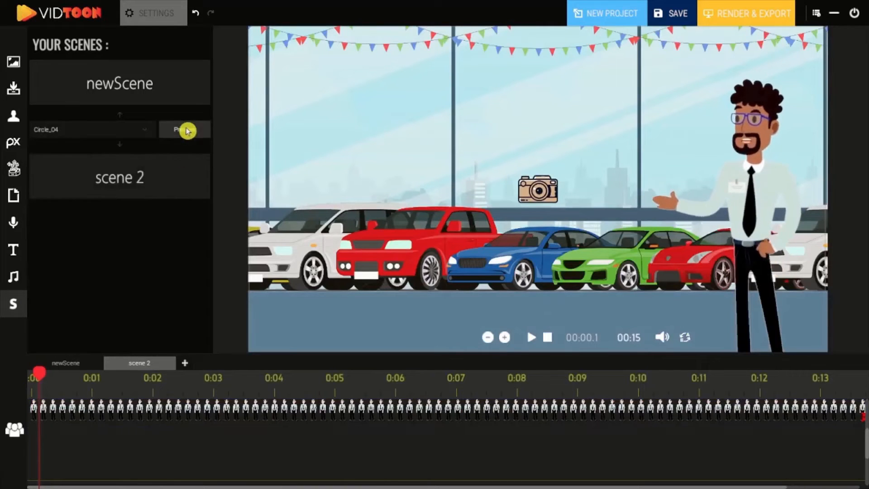
left_click(185, 130)
- Try the Triangle_02 and Triangle_01 transitions between newScene and scene 2 and preview the effect
left_click(144, 130)
scroll(98, 199, "down", 10)
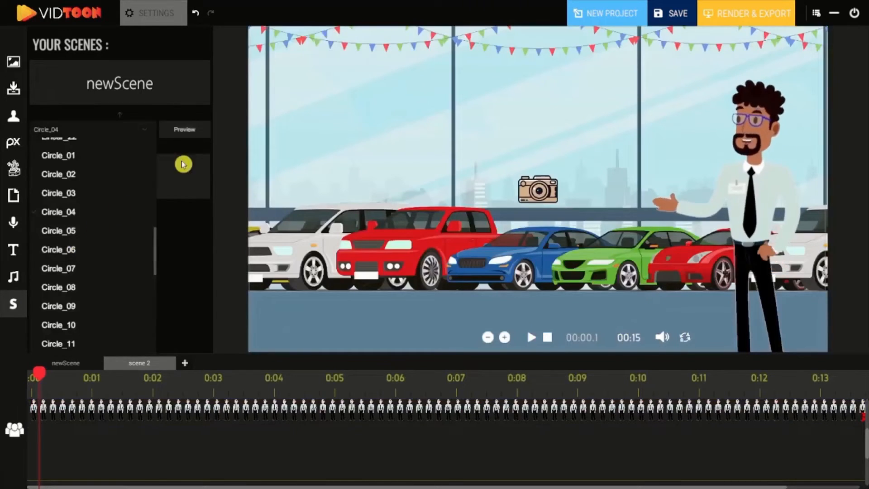
left_click(59, 249)
left_click(185, 129)
left_click(144, 130)
scroll(127, 216, "down", 15)
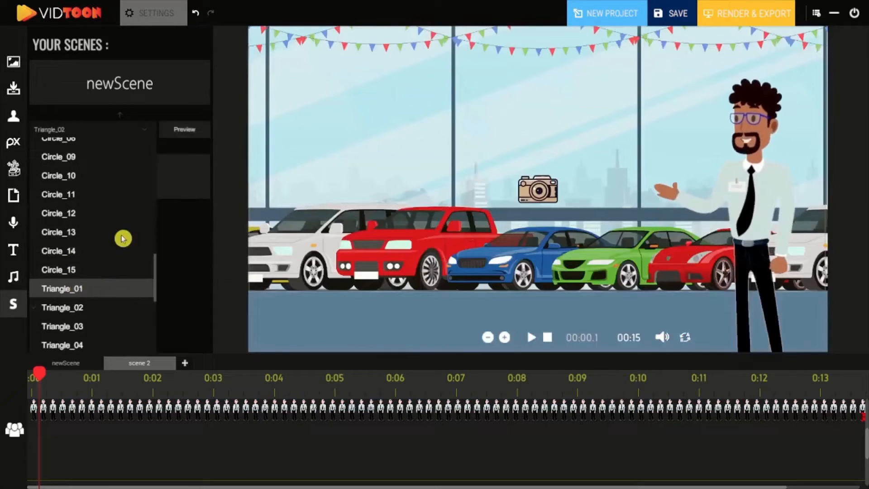
left_click(81, 288)
left_click(182, 129)
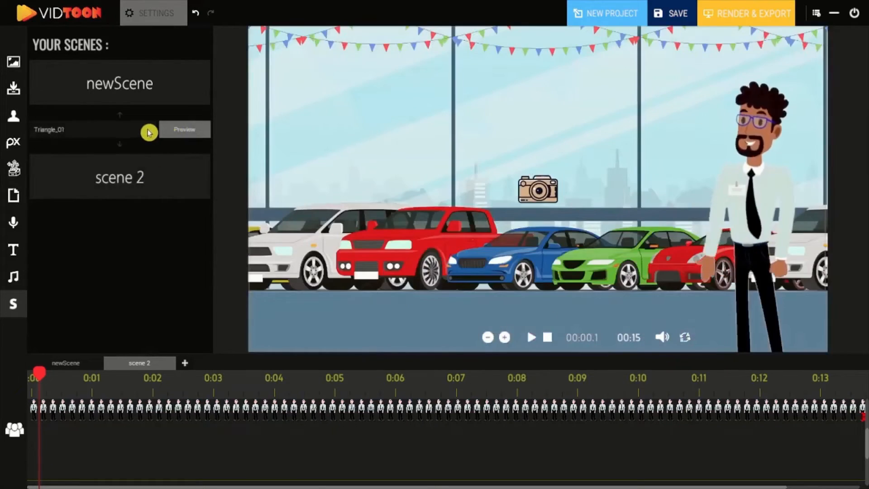
- Try the Diagonal Squares and Hexagon transitions between the two scenes, previewing each one
left_click(149, 133)
left_click(91, 200)
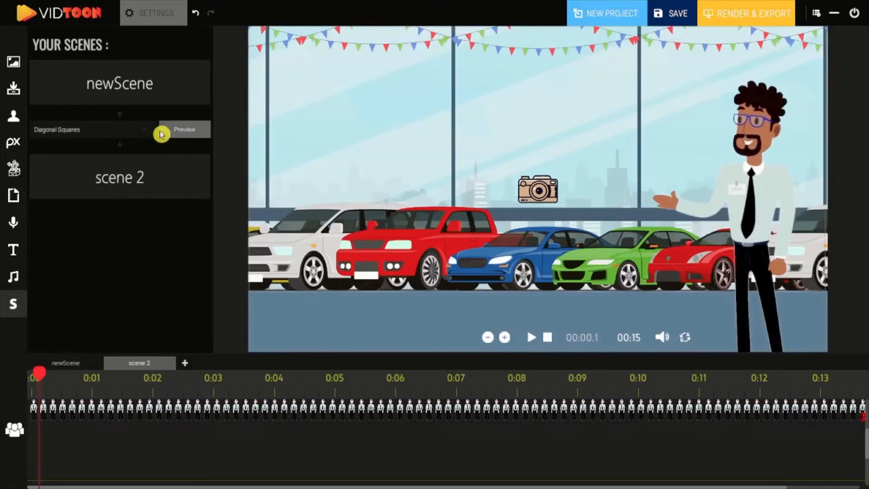
left_click(162, 134)
left_click(148, 132)
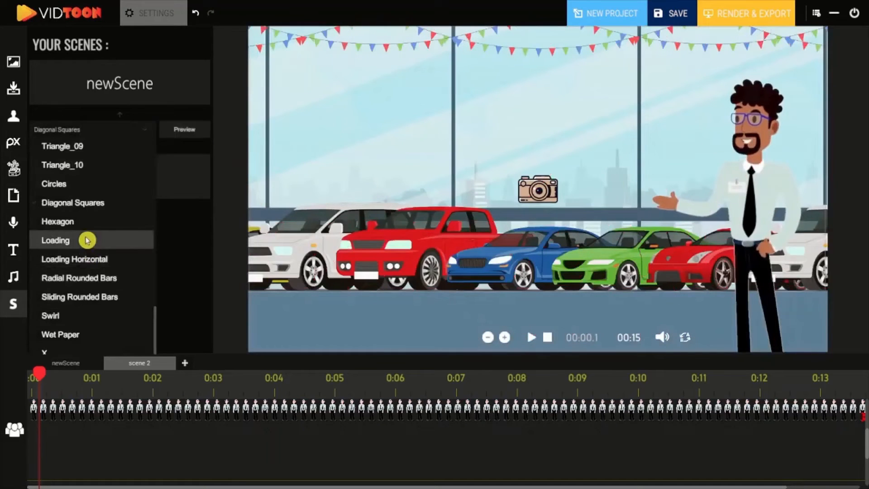
left_click(86, 221)
left_click(154, 131)
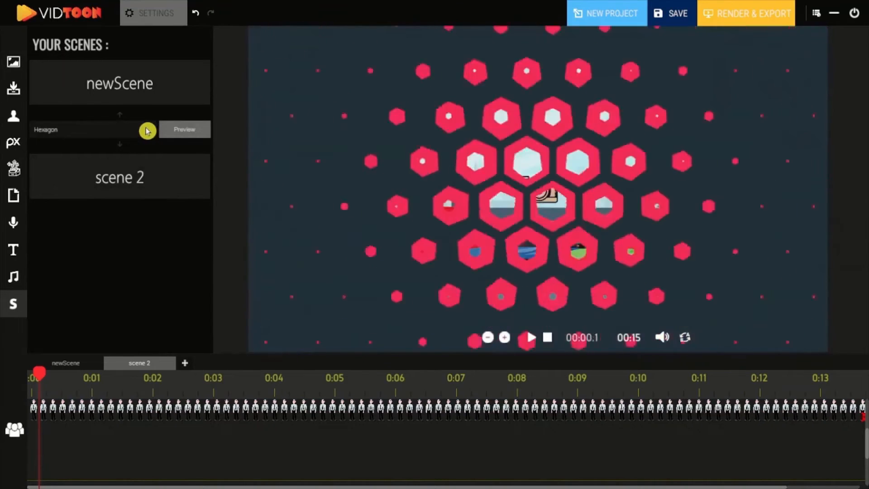
- Try the Circles and Swirl transitions between the two scenes, previewing each one
left_click(147, 131)
scroll(91, 182, "down", 5)
left_click(66, 183)
left_click(180, 135)
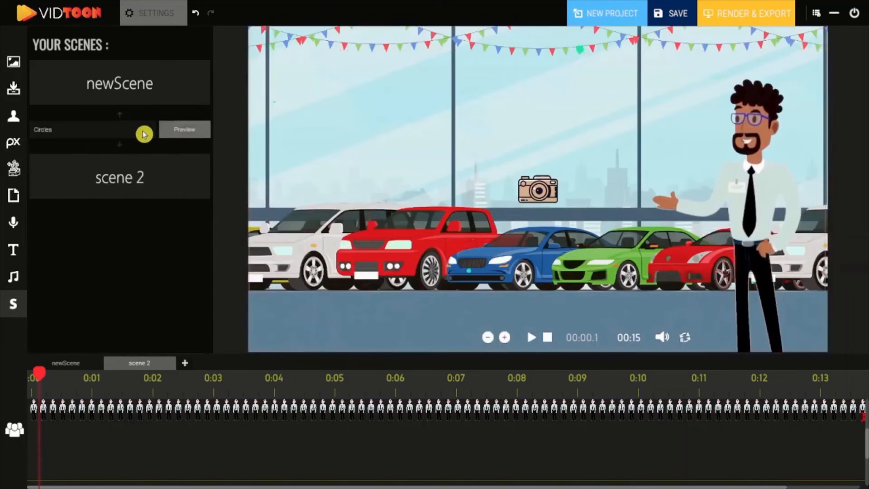
left_click(142, 131)
scroll(140, 346, "down", 5)
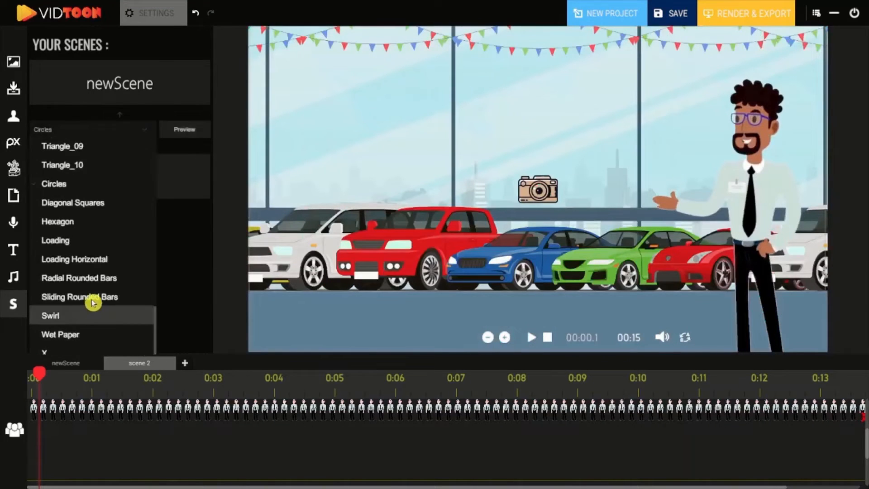
left_click(90, 315)
left_click(154, 133)
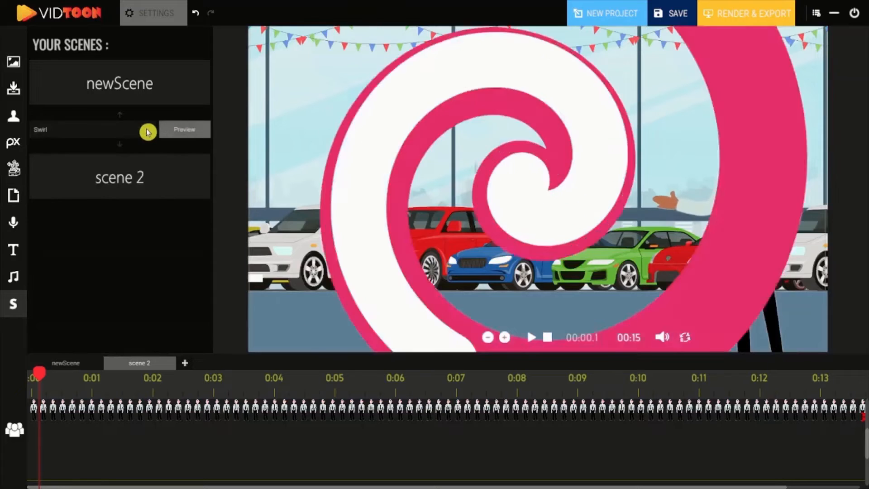
- Set the transition between newScene and scene 2 to Wet Paper and preview it
left_click(145, 130)
scroll(148, 333, "down", 10)
scroll(149, 333, "down", 5)
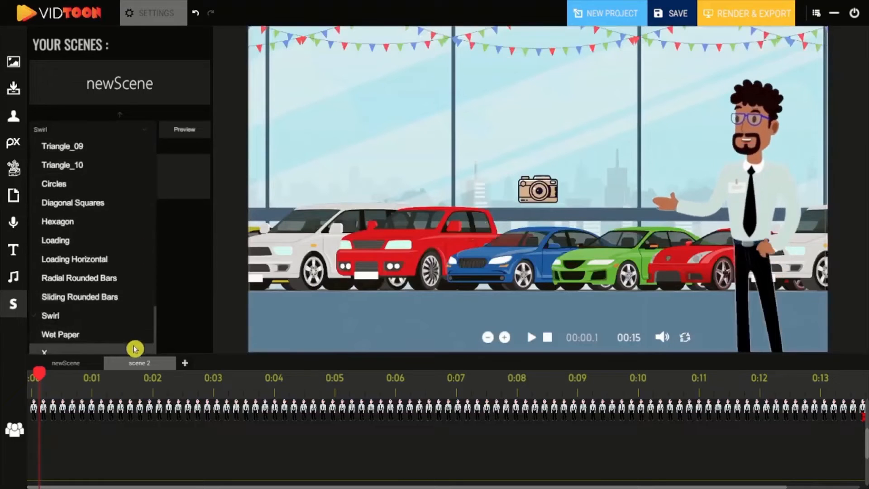
left_click(111, 333)
left_click(188, 129)
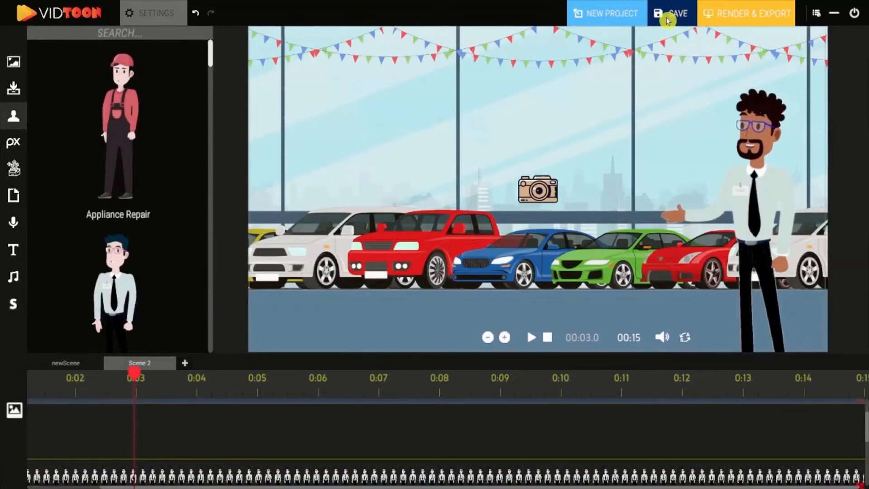
- Save the project to the Desktop, replacing the suggested file name with "Car di"
left_click(668, 20)
triple_click(344, 350)
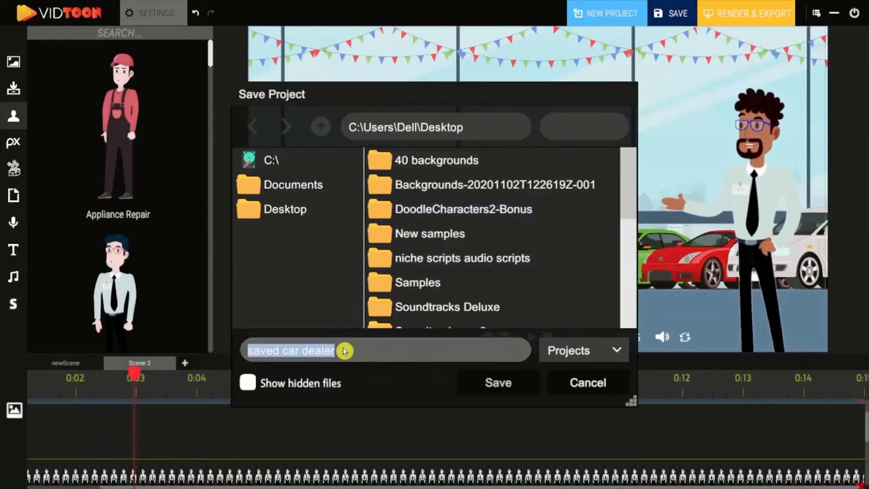
type("C")
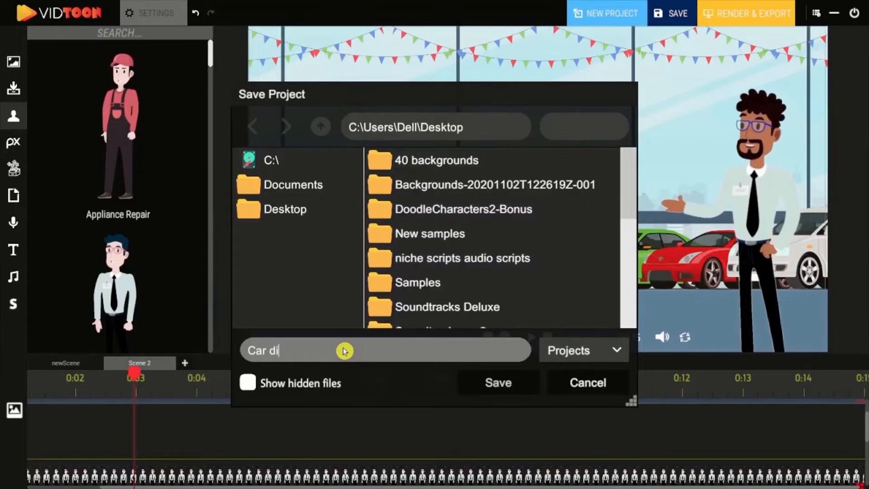
type("ar di")
key("Return")
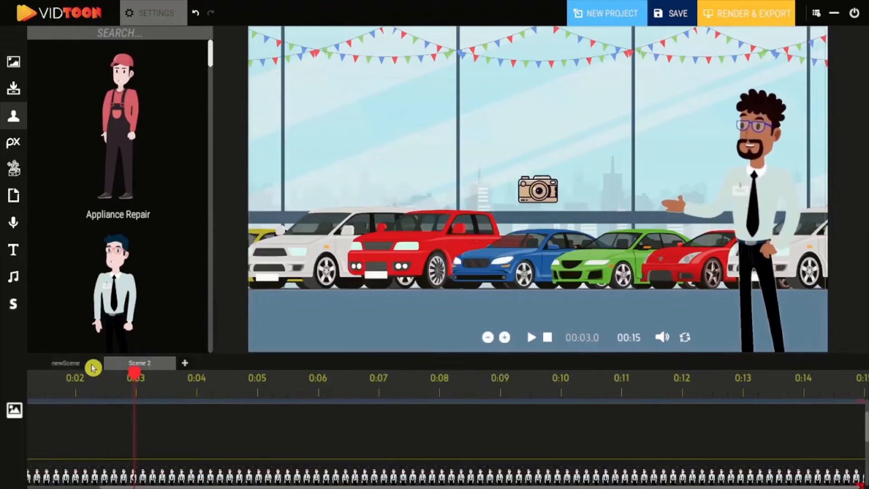
- Return to newScene, then render and export the project as "video 1"
left_click(90, 365)
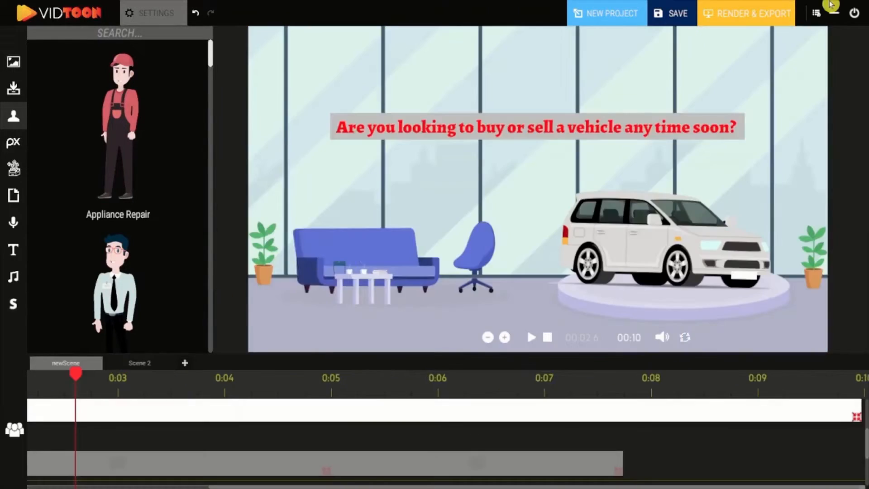
left_click(741, 13)
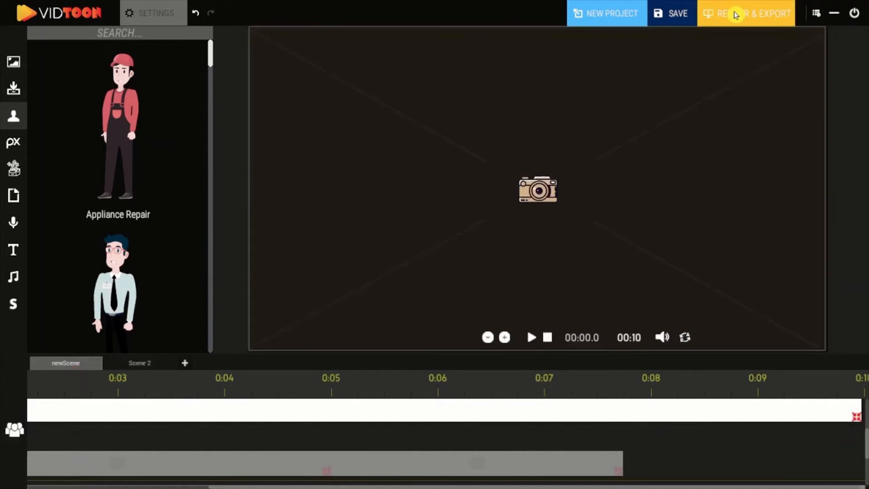
left_click(454, 350)
type("video 1")
left_click(498, 382)
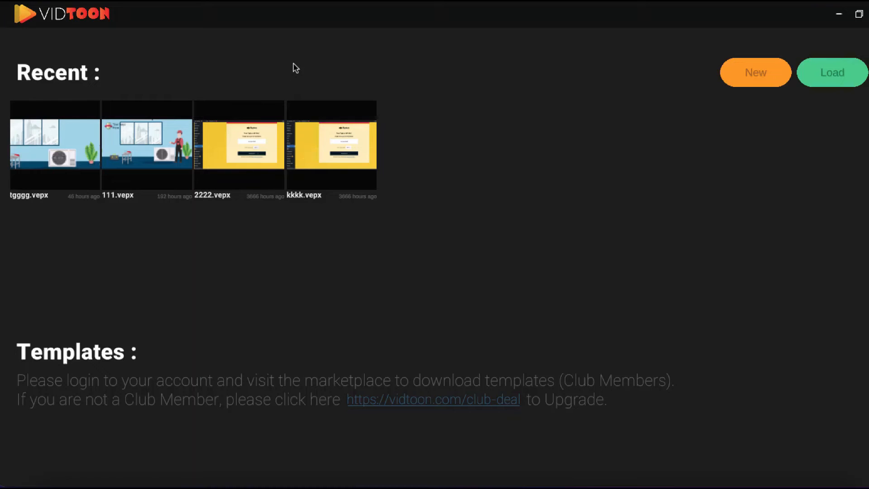
- Open the recent project 2222.vepx and select the clip on the video track of Default Scene
left_click(269, 167)
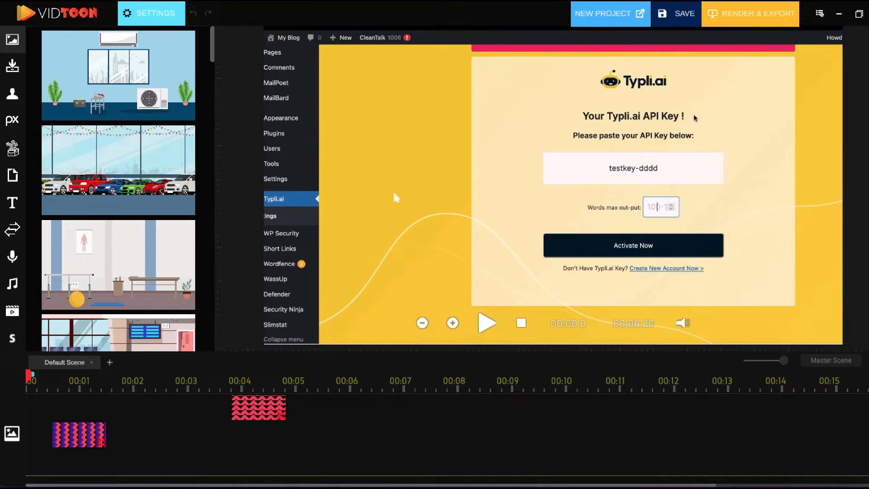
left_click(13, 312)
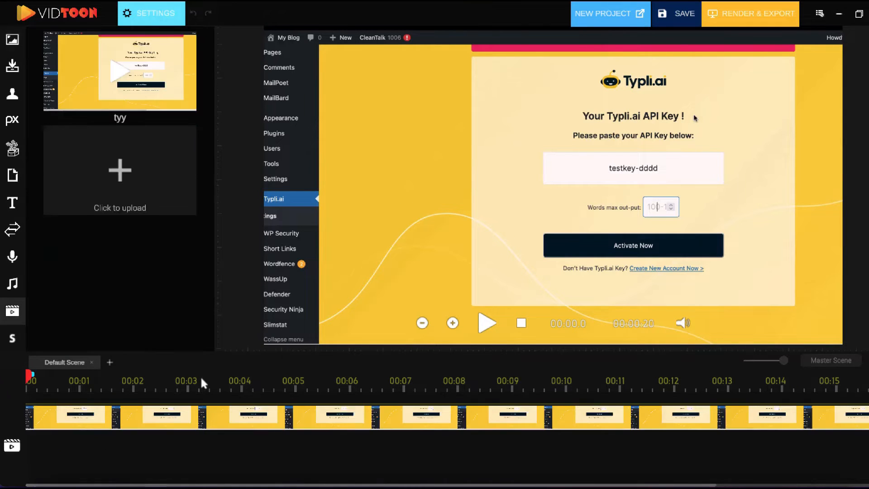
left_click(196, 431)
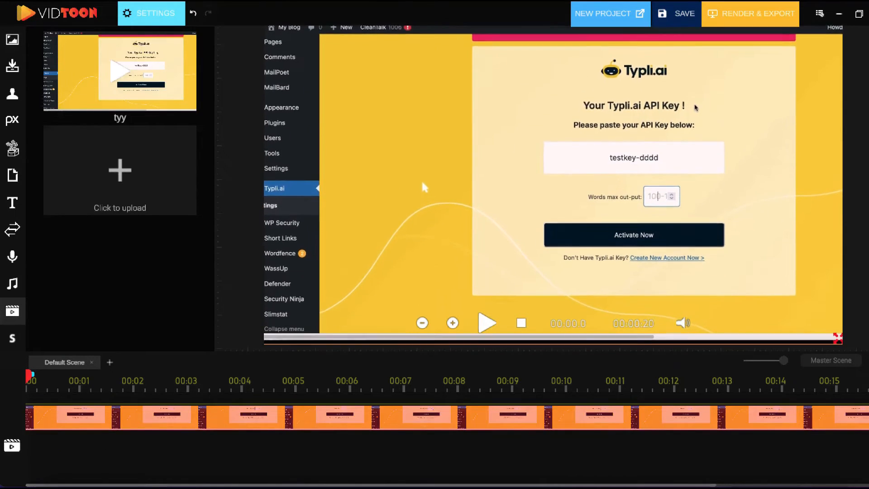
- Play back the beginning of Default Scene, pause it, and inspect the selected background video clip
left_click(483, 324)
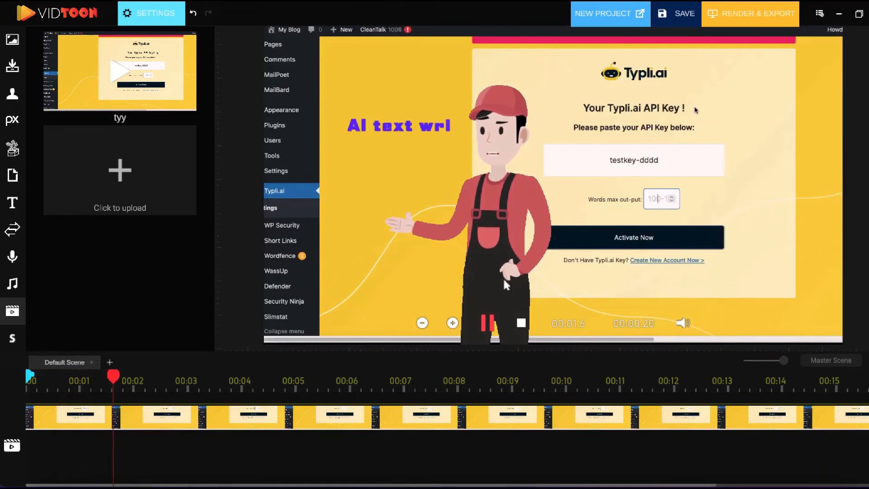
left_click(483, 323)
left_click(327, 429)
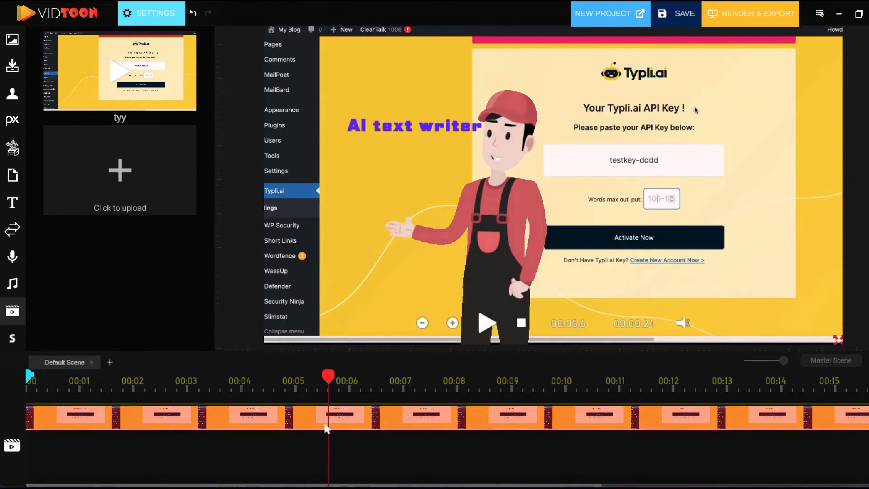
mouse_move(291, 179)
left_mouse_down()
mouse_move(321, 173)
mouse_move(295, 182)
left_mouse_up()
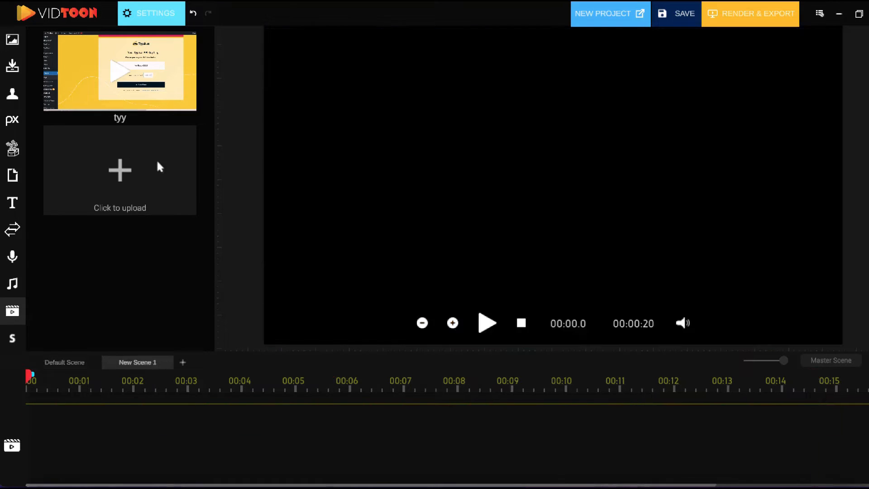
- Upload WORDCOUNT.mp4 from the Desktop to the video library and add it to New Scene 1
left_click(119, 169)
left_click(371, 172)
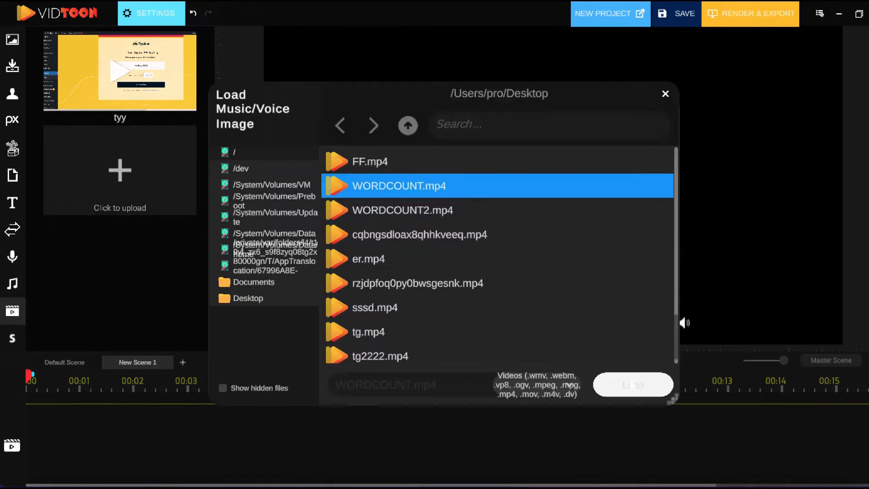
left_click(590, 358)
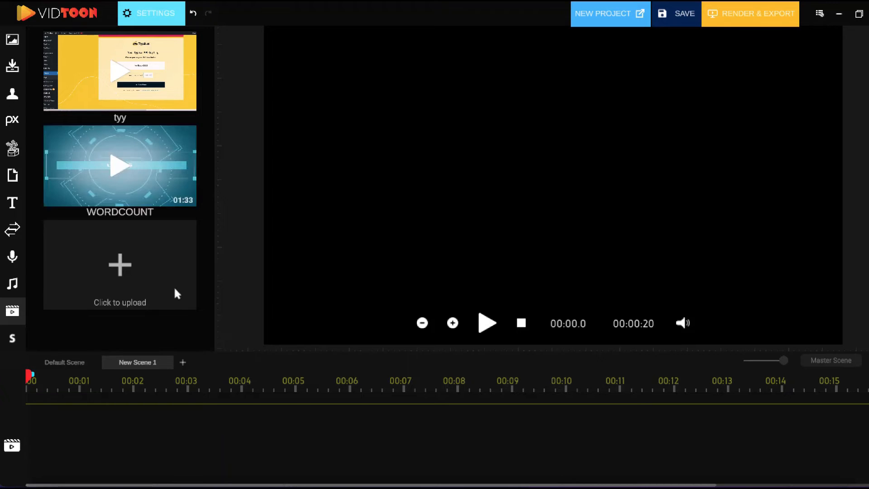
left_click(138, 177)
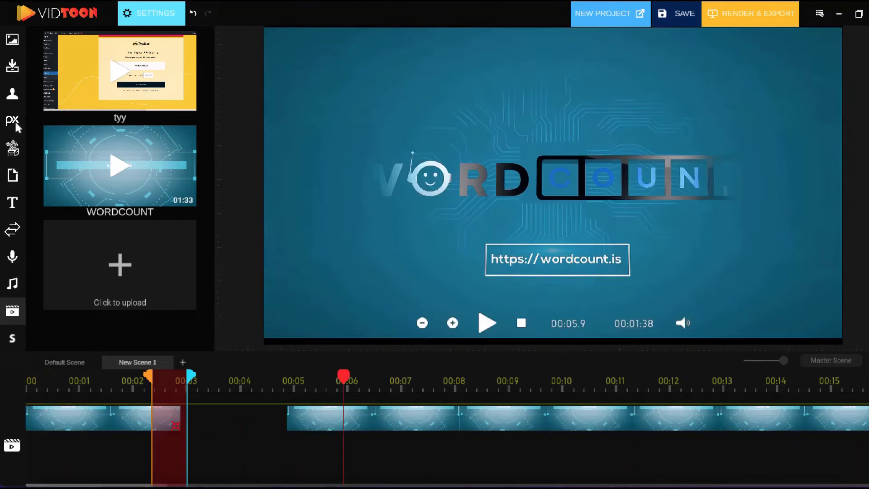
- Search the Pixabay videos for "facebook" and download the clip of scattered social media icons
left_click(14, 122)
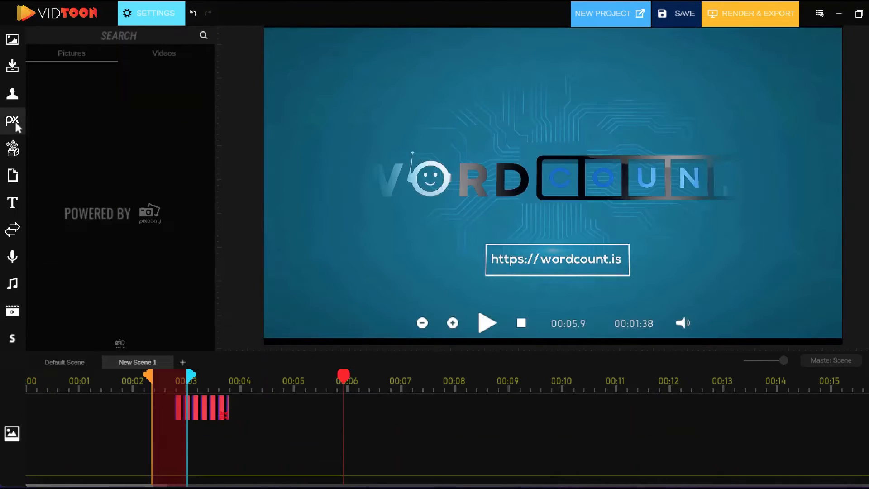
left_click(160, 53)
left_click(143, 36)
type("facebook")
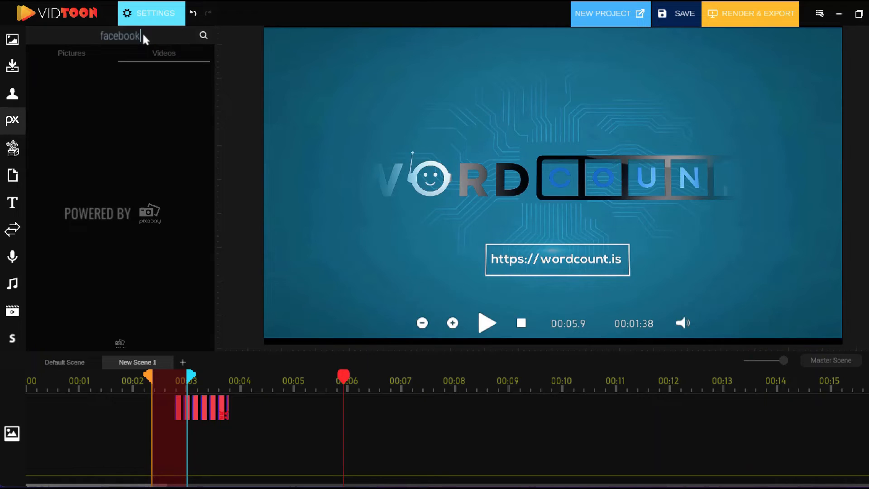
key("Return")
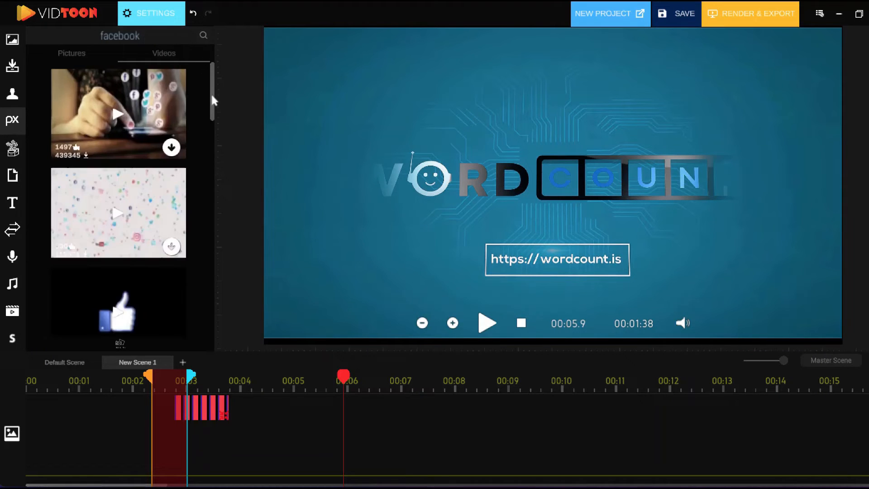
left_click_drag(211, 92, 214, 110)
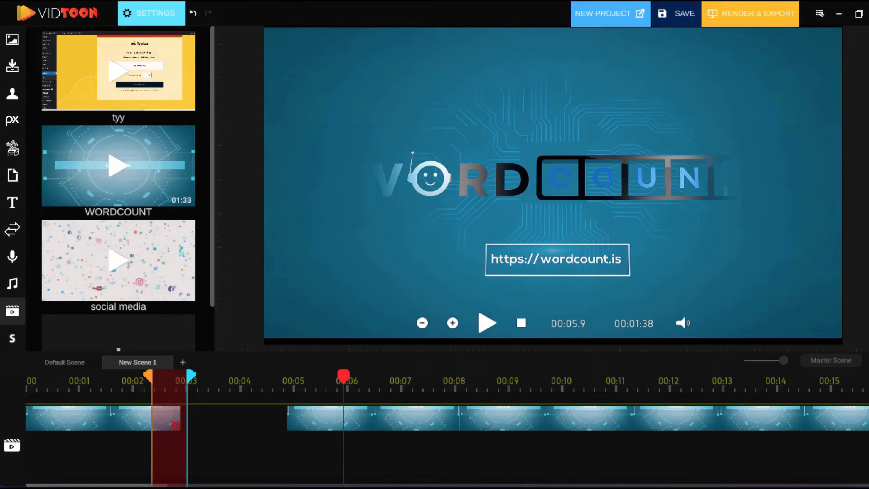
- Add a second new scene, place the social media video in it, and pause its playback at about 2 seconds
scroll(119, 267, "down", 1)
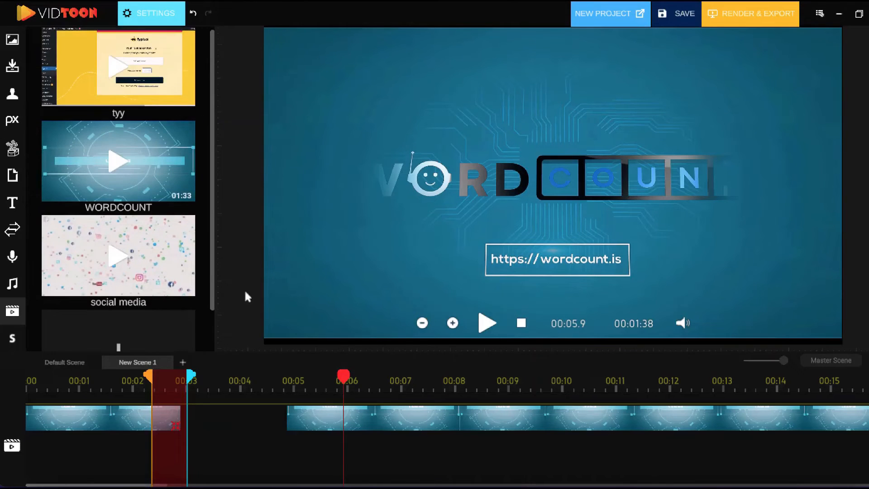
left_click(181, 362)
left_click_drag(133, 268, 396, 231)
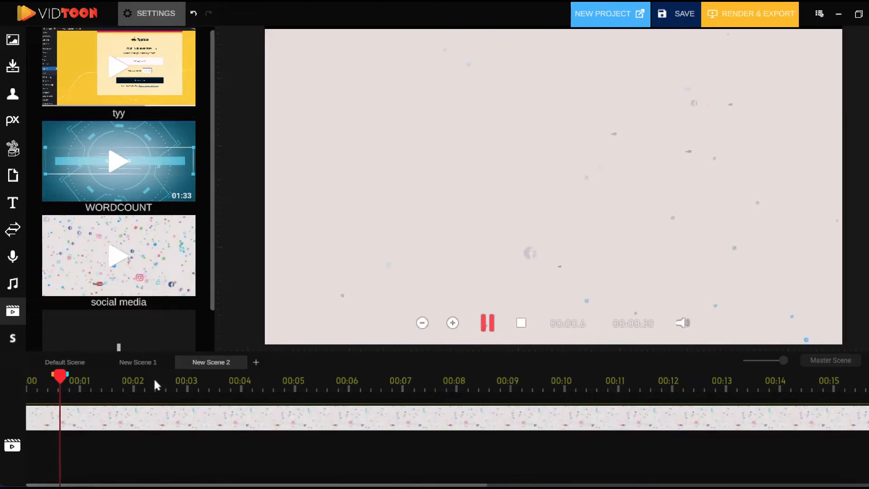
left_click(488, 323)
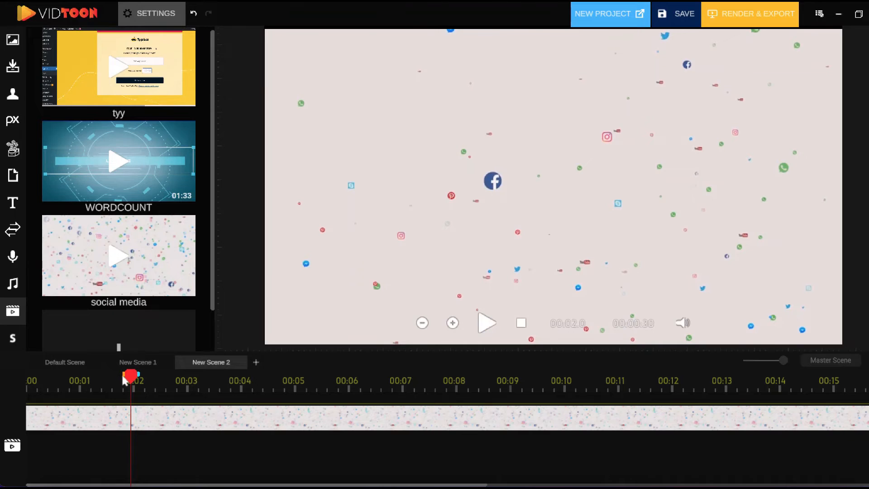
- Split the social media clip at about 1.7 and 4.3 seconds and delete the section between the cuts
left_click_drag(140, 380, 318, 376)
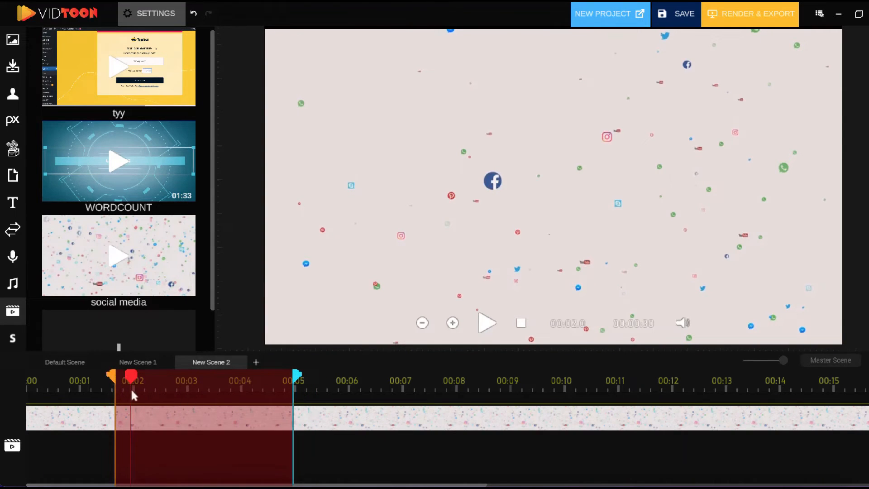
left_click(857, 370)
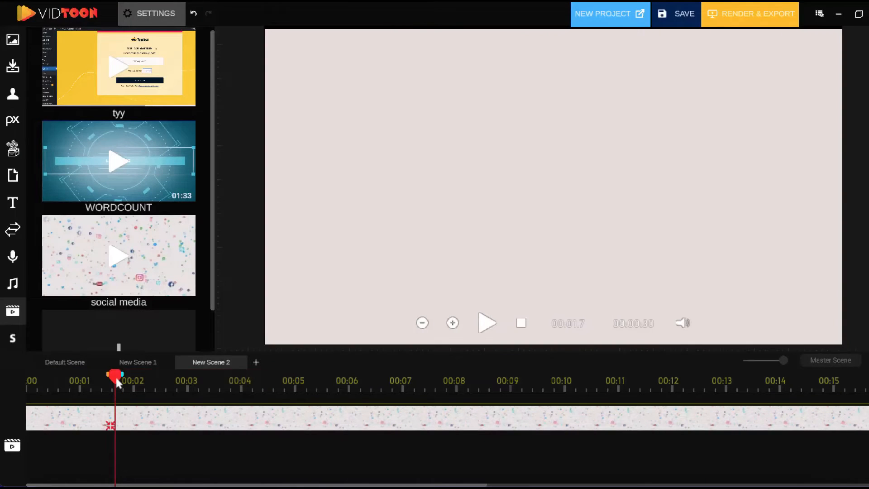
left_click_drag(115, 376, 257, 375)
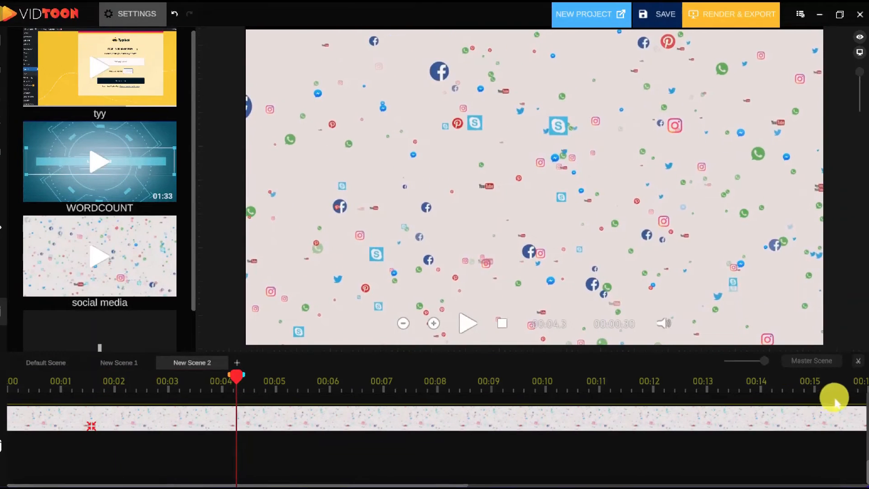
left_click(393, 424)
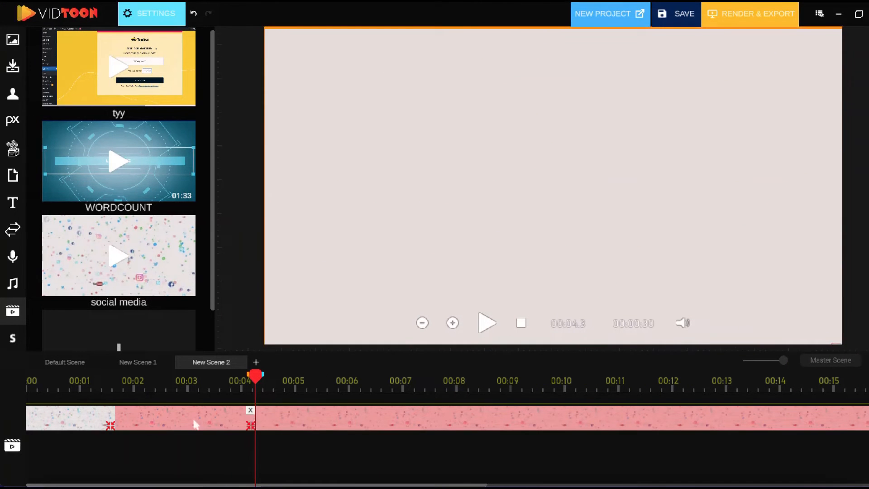
left_click(251, 411)
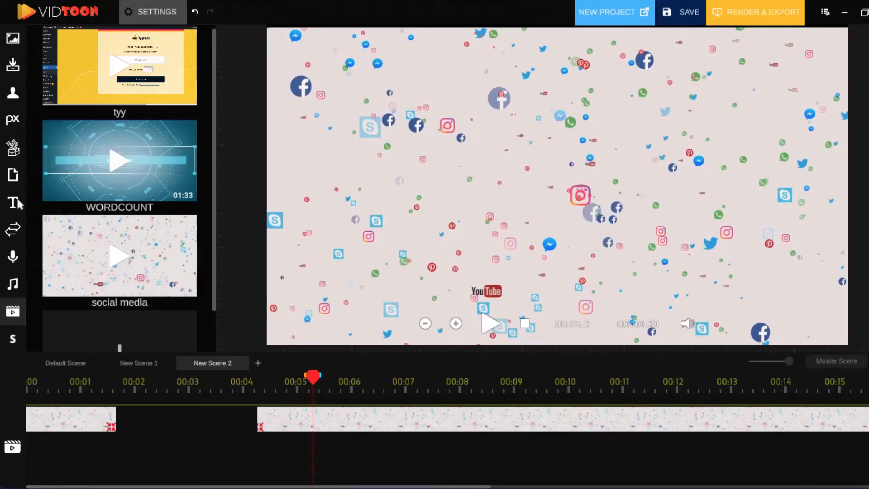
- Set the font of New Scene 2's text clip to Agency FB Black Wide, then move its box higher and enlarge it
left_click(23, 199)
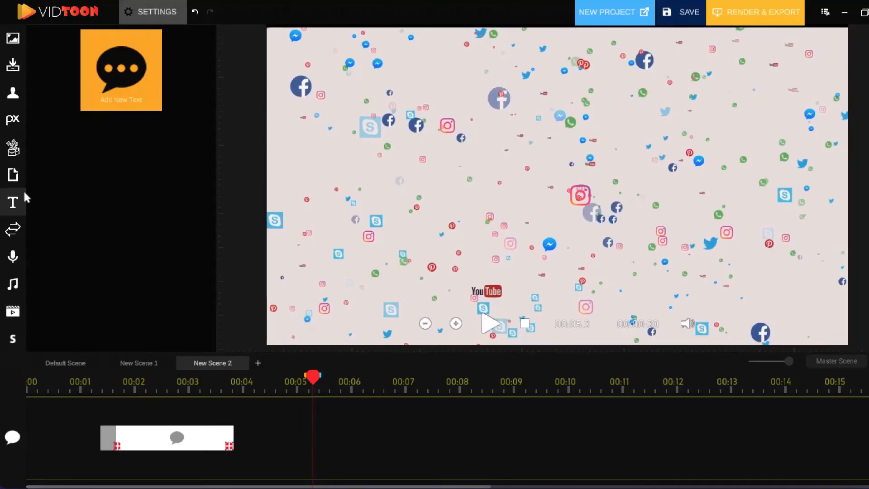
left_click(147, 448)
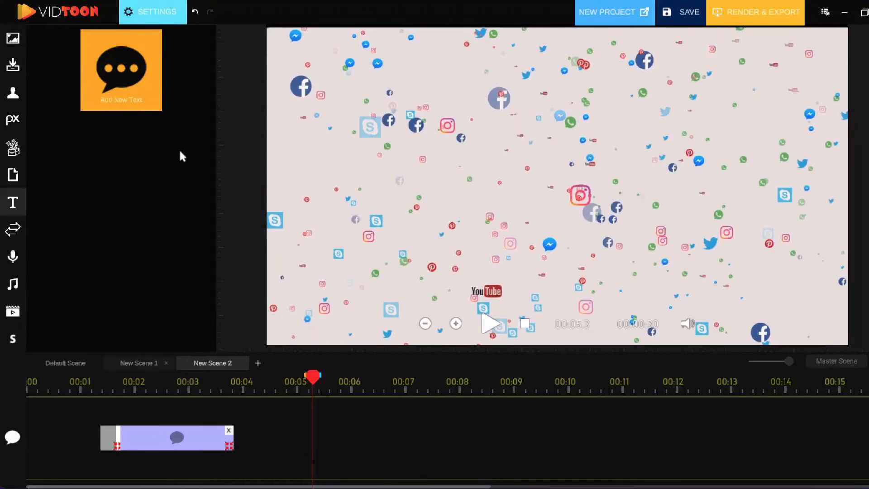
left_click(154, 12)
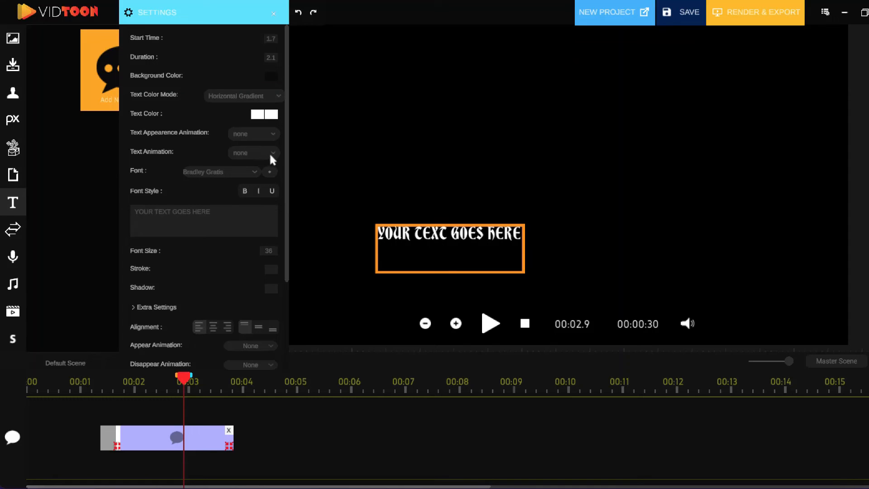
left_click(245, 169)
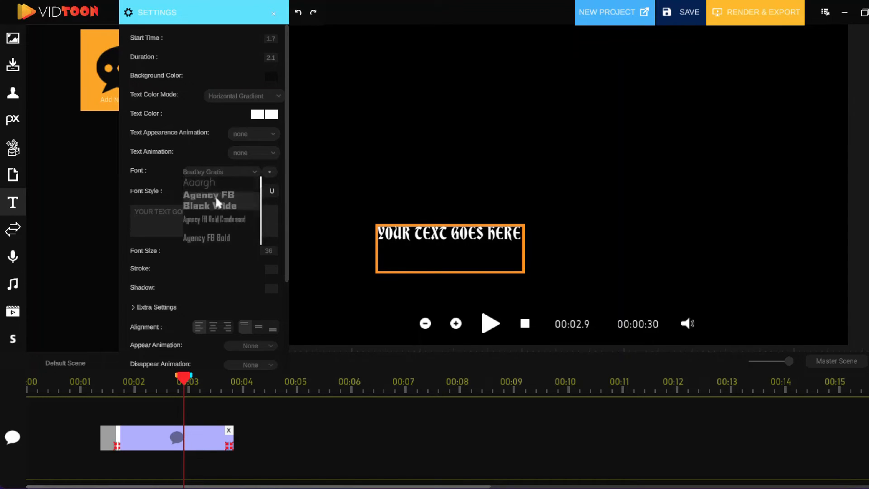
left_click(219, 196)
left_click_drag(467, 249, 464, 156)
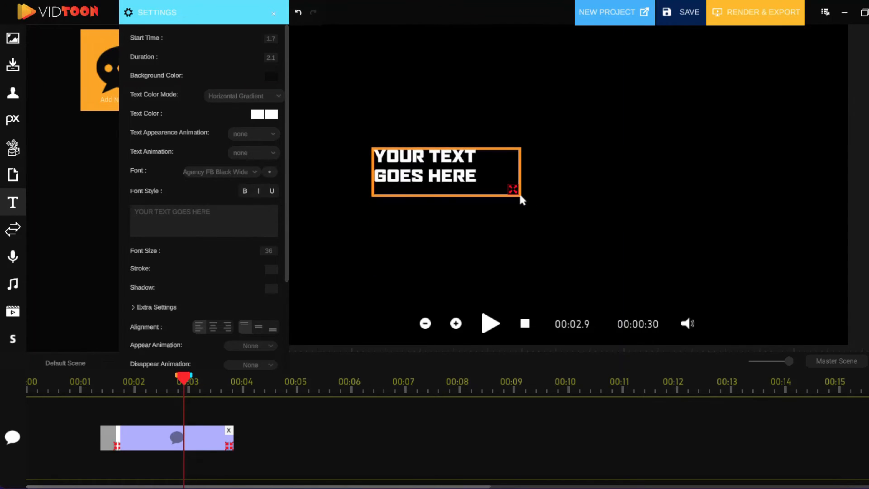
left_click_drag(521, 199, 656, 200)
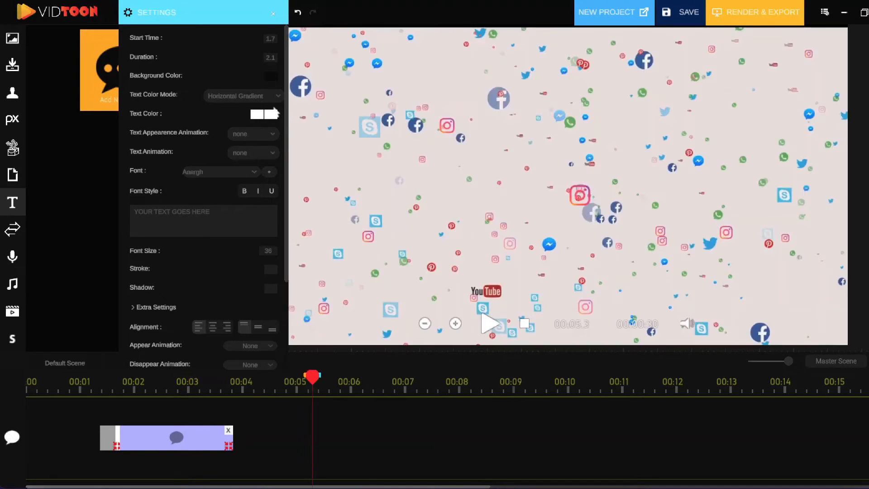
- Import the custom font file Bradley Gratis.ttf from the Desktop for the text clip
left_click(270, 171)
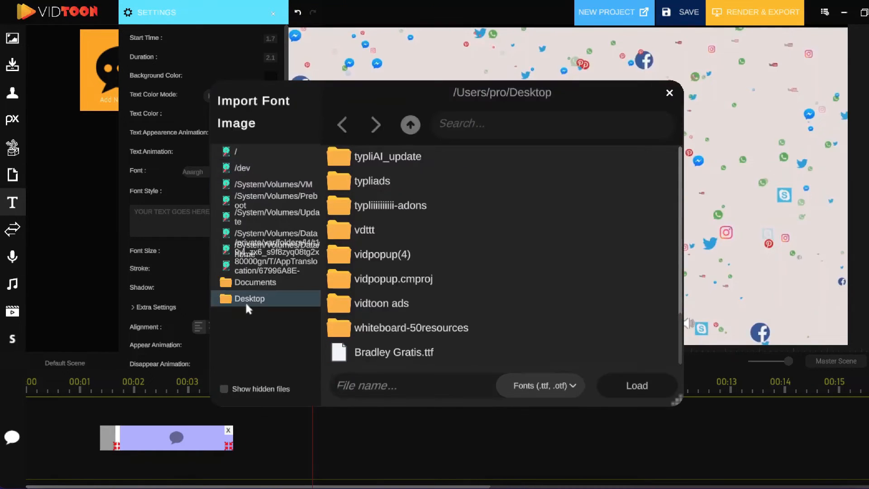
left_click(388, 352)
left_click(637, 386)
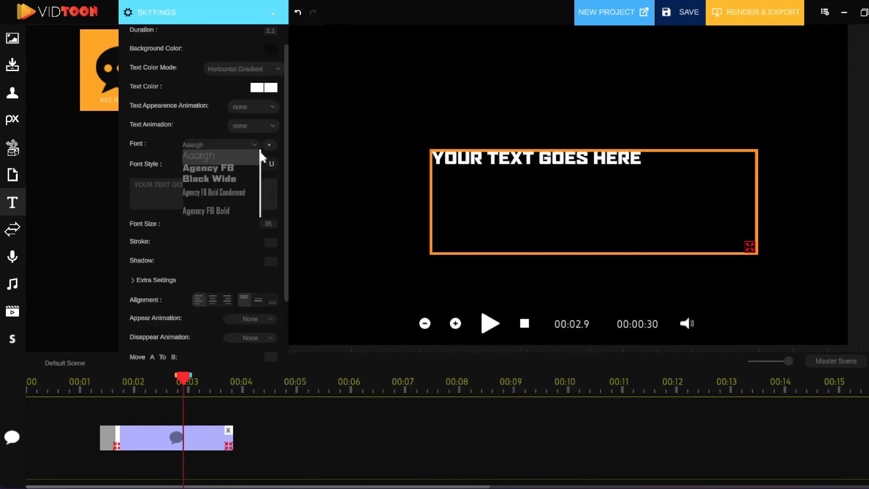
- Apply the imported Bradley Gratis font to New Scene 2's "YOUR TEXT GOES HERE" text clip
scroll(259, 159, "down", 2)
scroll(261, 162, "down", 10)
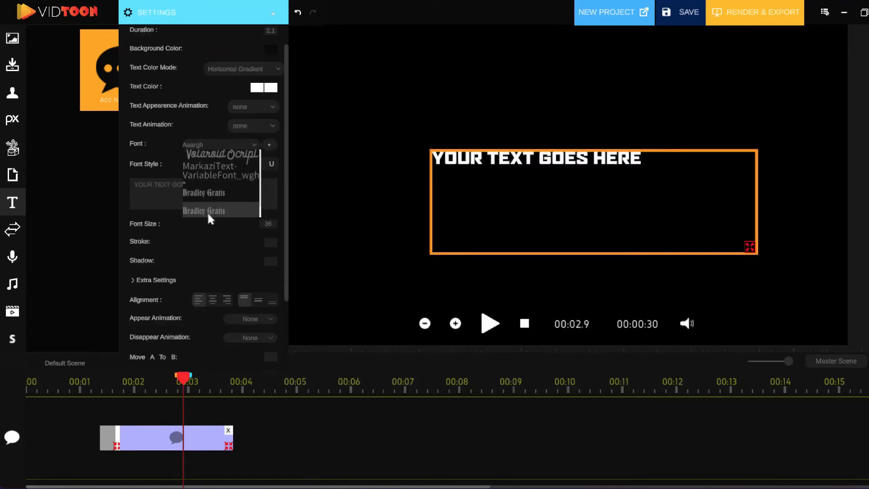
left_click(206, 211)
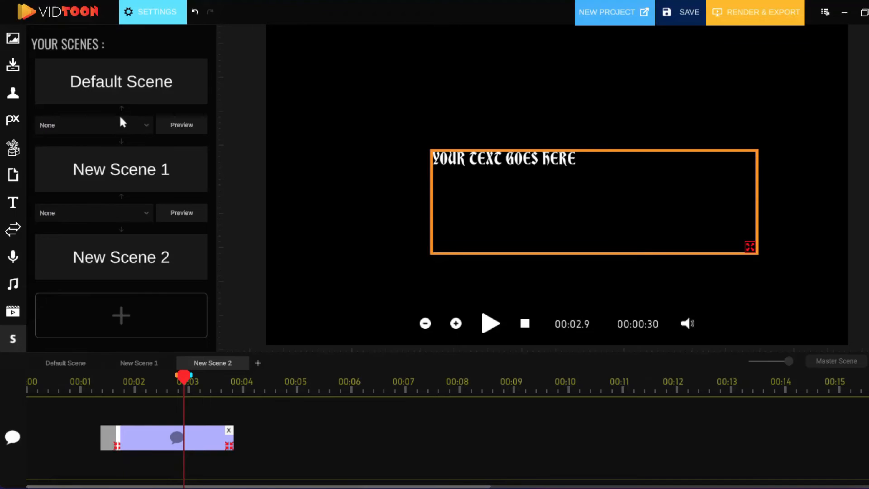
- Set the transition between Default Scene and New Scene 1 to Linear01 and preview it
left_click(122, 130)
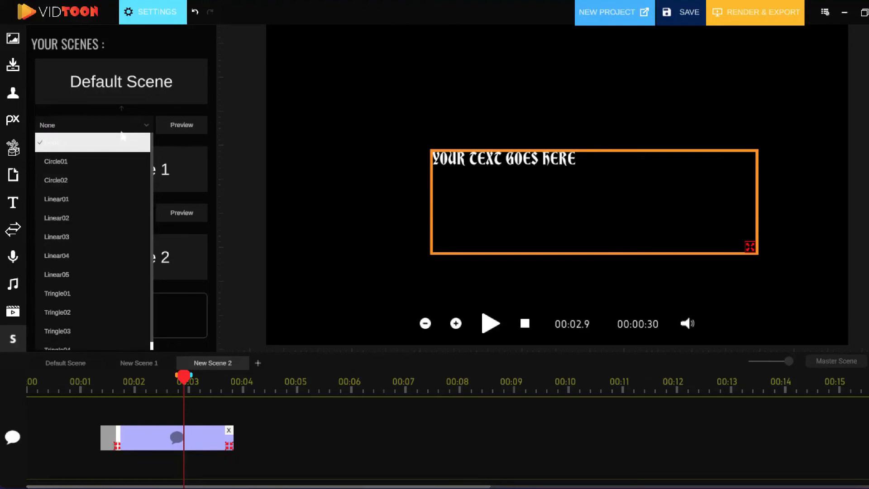
left_click(67, 196)
left_click(182, 127)
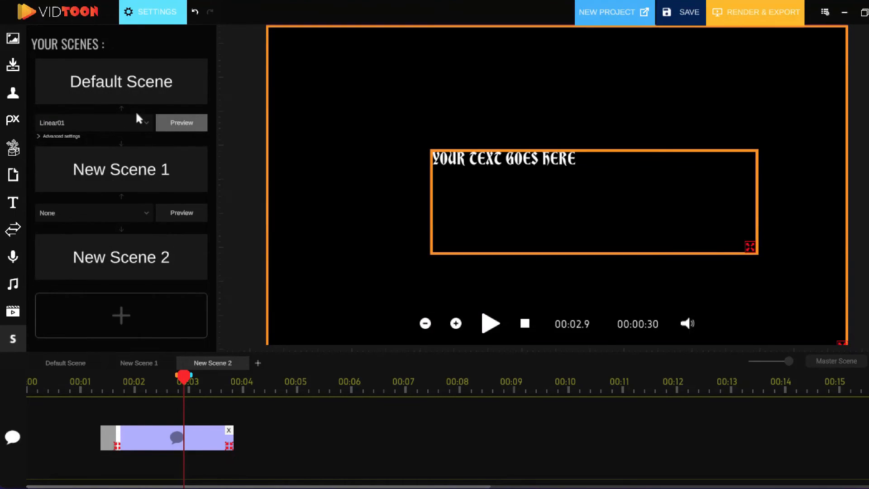
- Recolour the Linear01 transition with yellow-green, teal and violet in its advanced settings and preview it
left_click(64, 136)
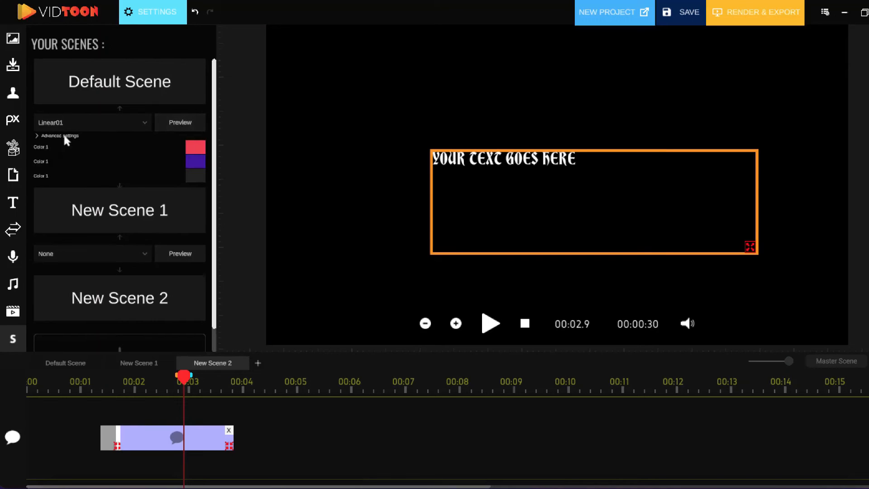
left_click(200, 146)
left_click(237, 169)
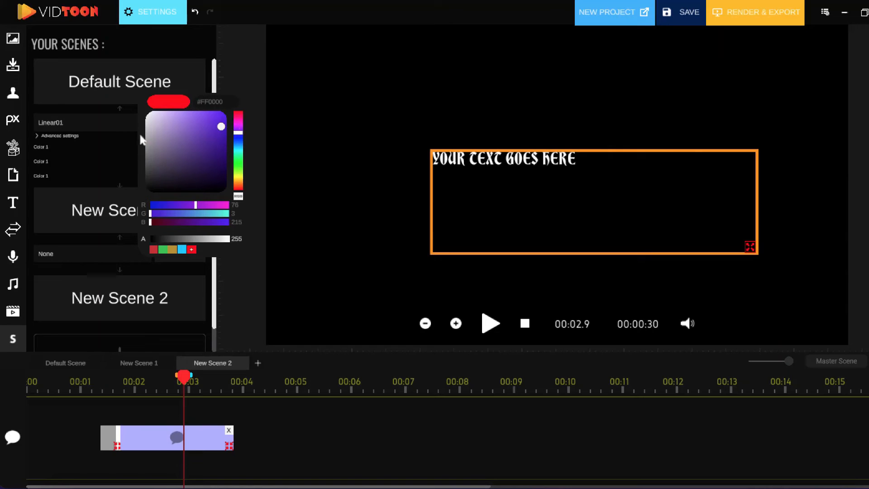
left_click_drag(215, 127, 220, 115)
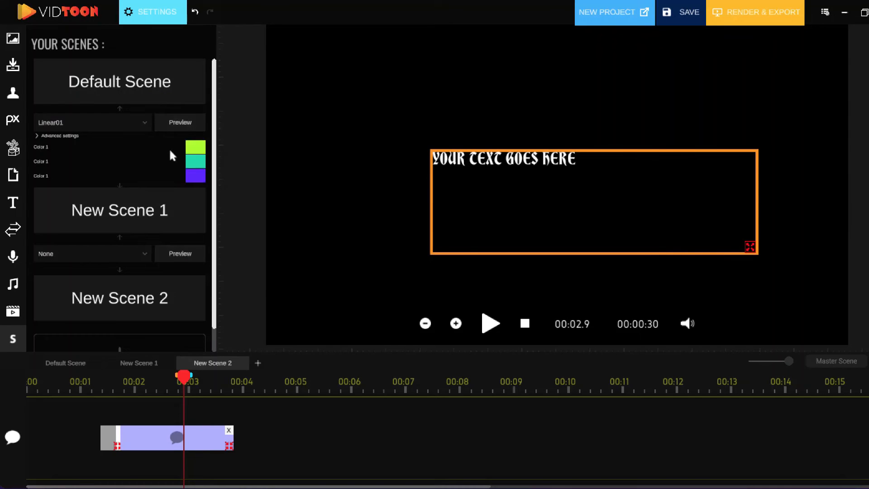
left_click(177, 126)
- Place New Scene 2's playhead at 1.7 seconds, where the first video segment ends, and show the transitions library
left_click(14, 45)
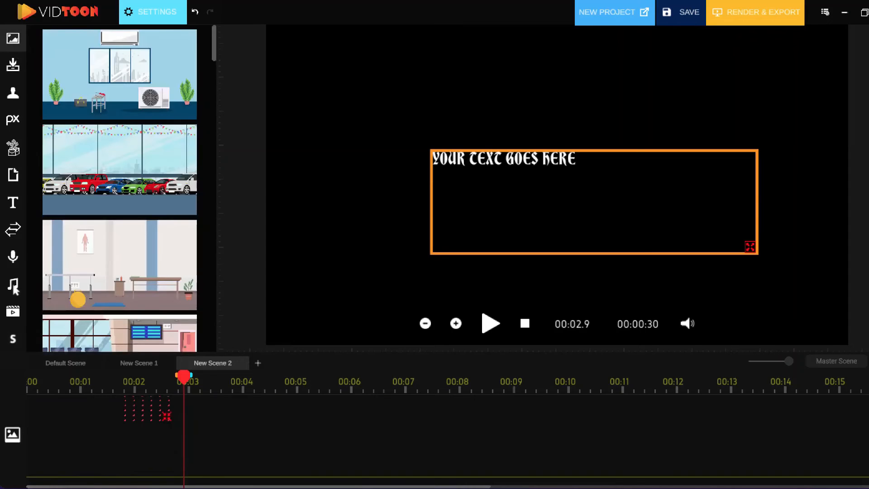
left_click(13, 313)
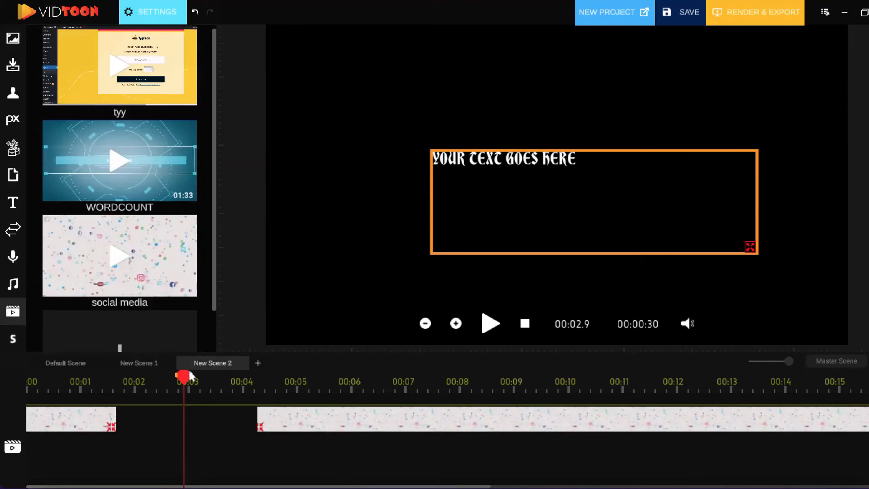
left_click_drag(125, 384, 116, 383)
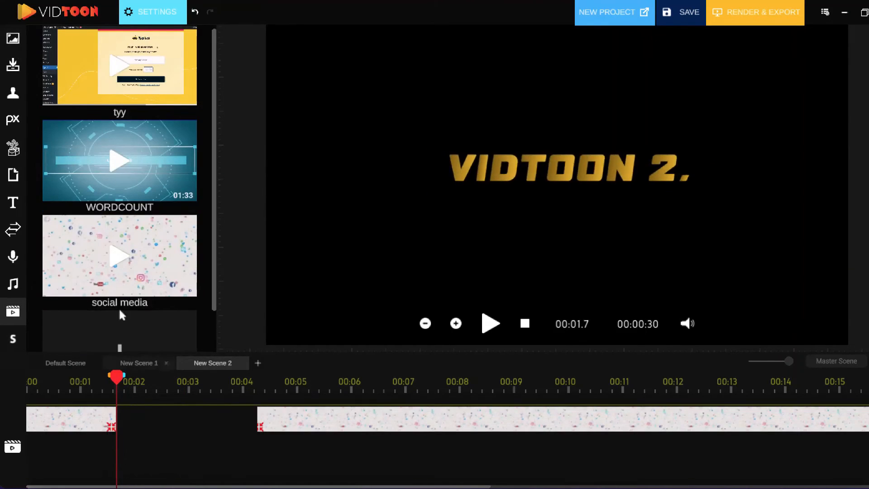
left_click(13, 229)
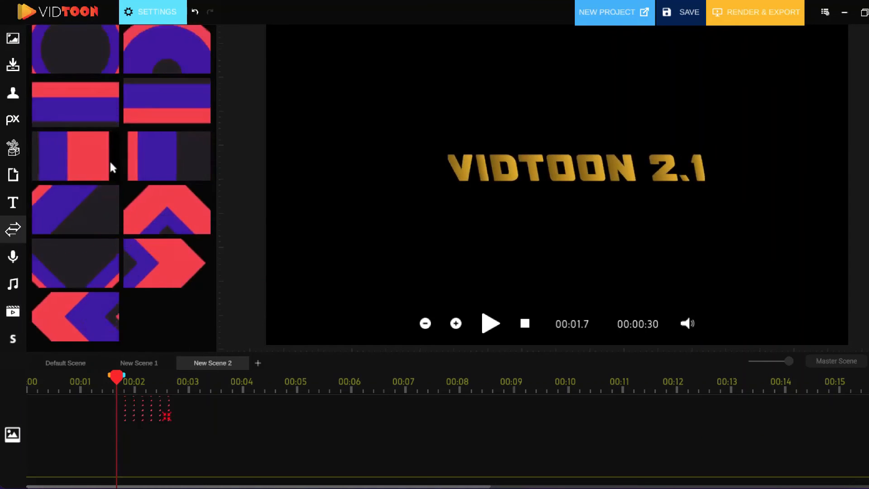
- Recolour the transition clip at about 1.7 seconds, making its first colour magenta and choosing a new second colour, and play it back
left_click_drag(94, 211, 142, 402)
right_click(139, 408)
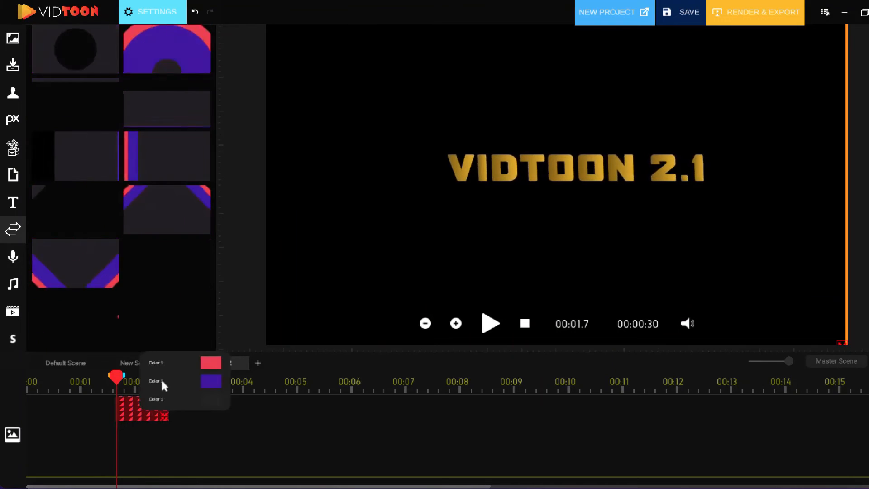
left_click(211, 362)
left_click_drag(224, 356, 235, 388)
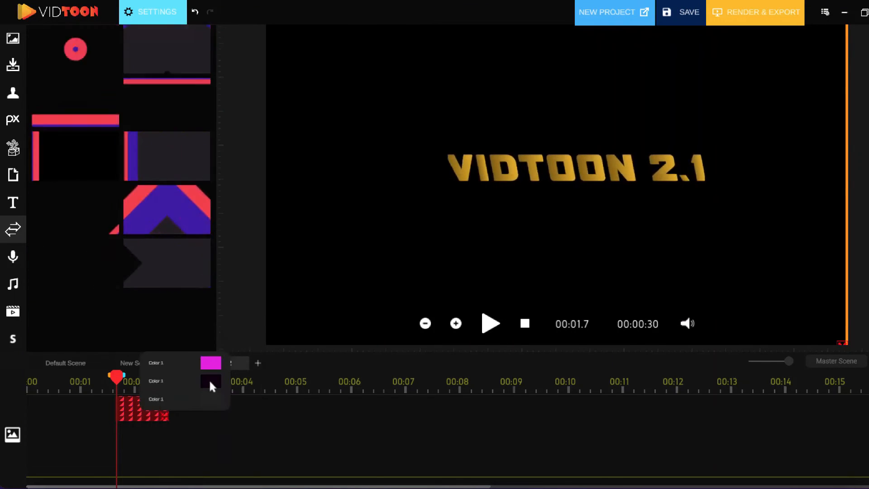
left_click(210, 381)
left_click(258, 372)
left_click(237, 325)
left_click(266, 431)
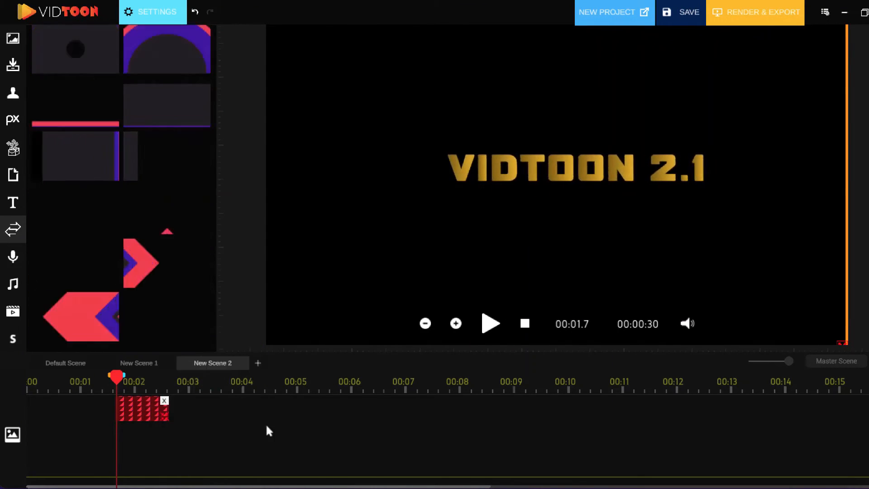
left_click_drag(117, 379, 110, 379)
left_click(490, 322)
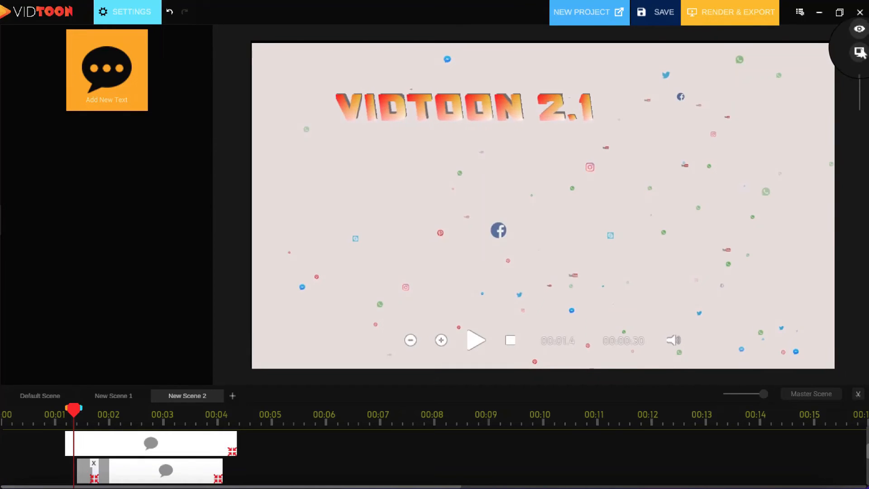
- Shrink the canvas view and play New Scene 2 from about 1.4 seconds to check the transition, then rewind the playhead
left_click(859, 52)
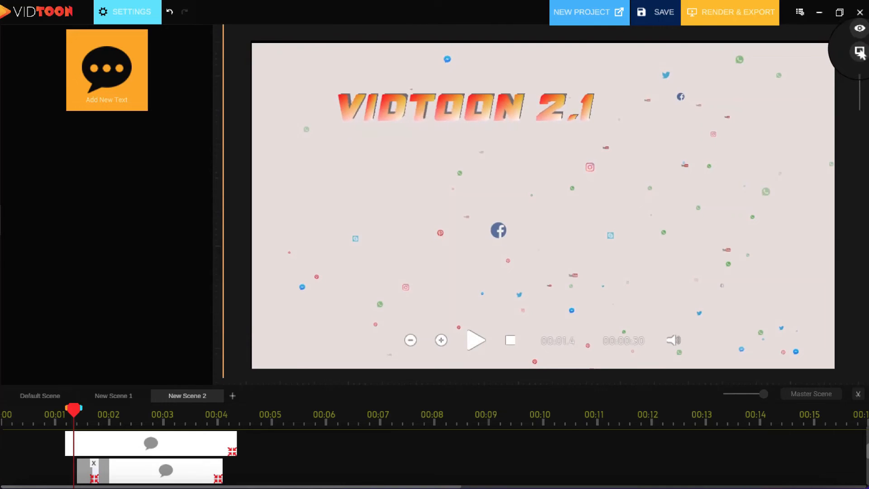
left_click(859, 51)
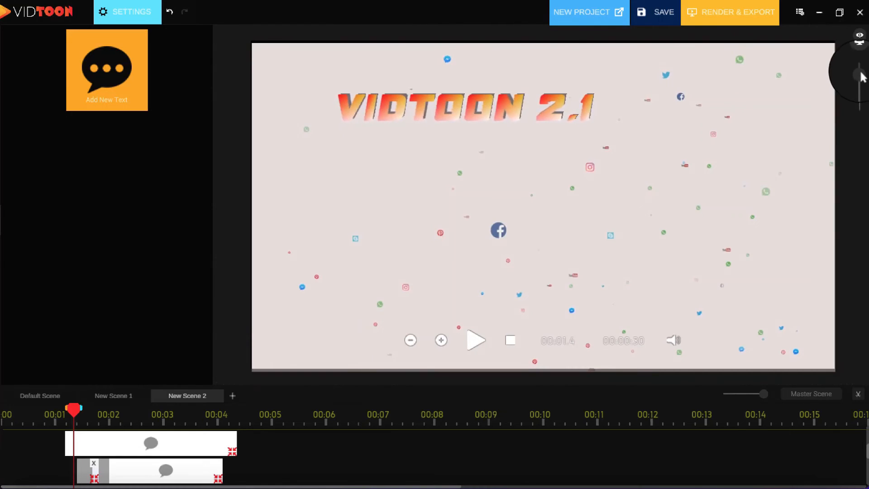
left_click_drag(862, 77, 861, 95)
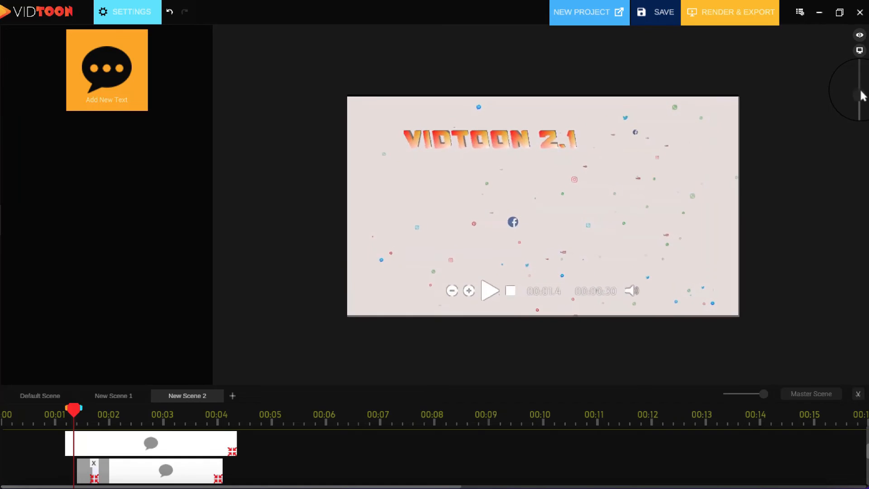
left_click(488, 294)
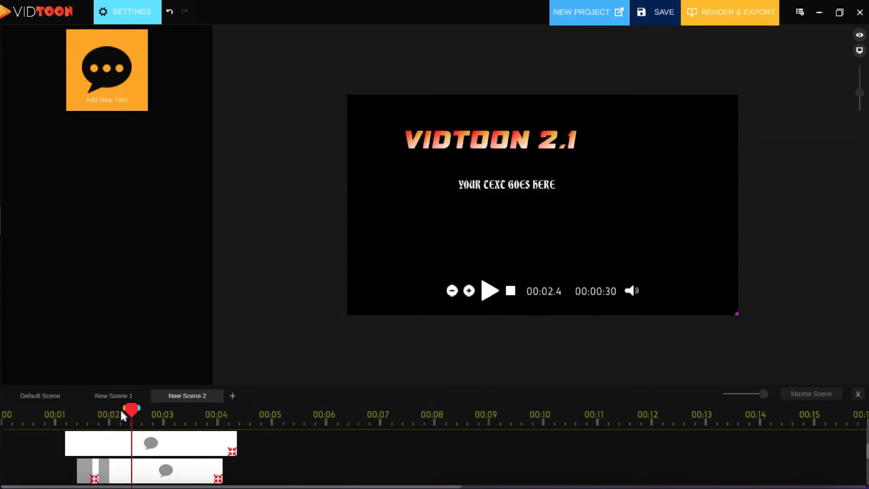
left_click_drag(122, 416, 91, 416)
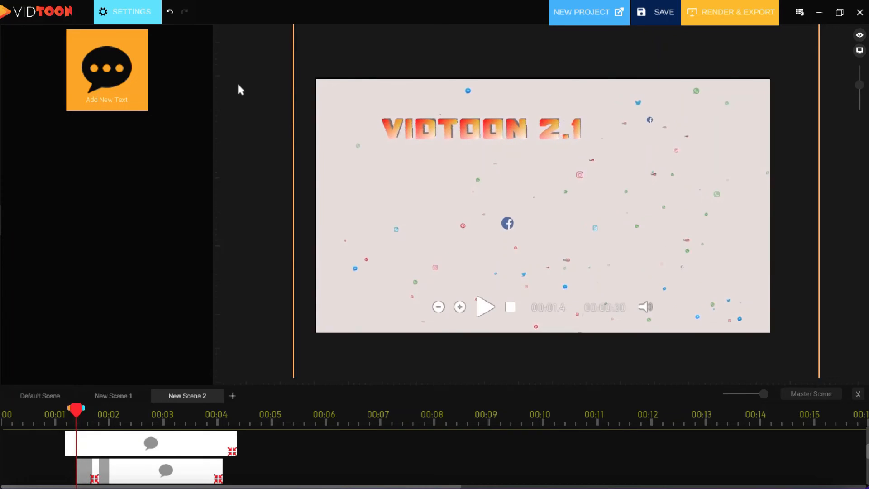
- At 1.7 seconds, move the vertical guides to the upper title's two edges and reposition the lower VIDTOON 2.1 title against them
left_click_drag(75, 415, 93, 415)
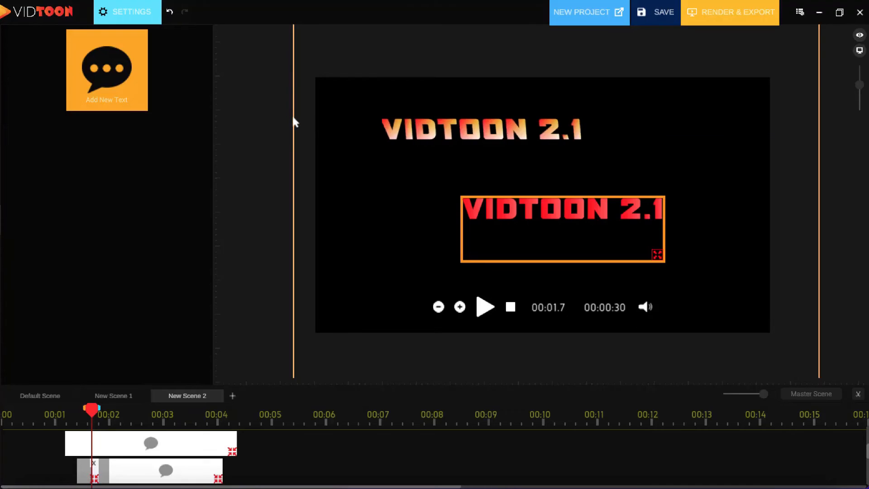
left_click_drag(293, 122, 381, 116)
left_click_drag(526, 206, 447, 203)
left_click(589, 162)
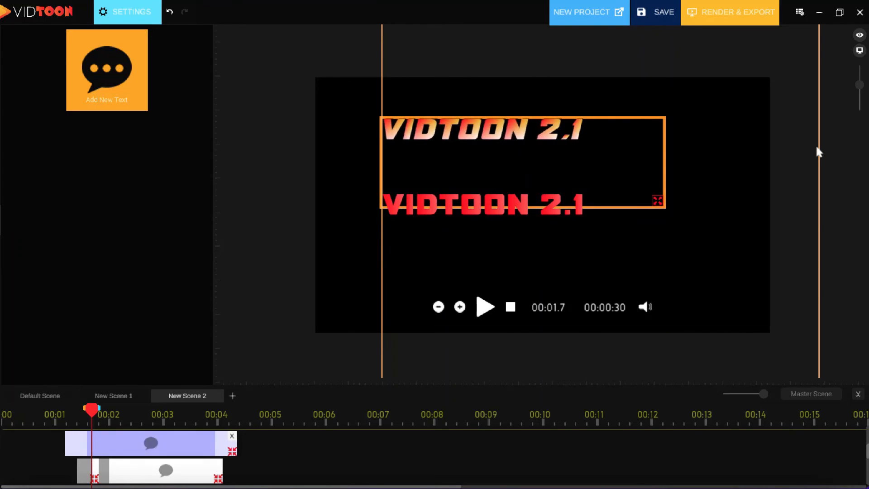
left_click_drag(819, 150, 586, 153)
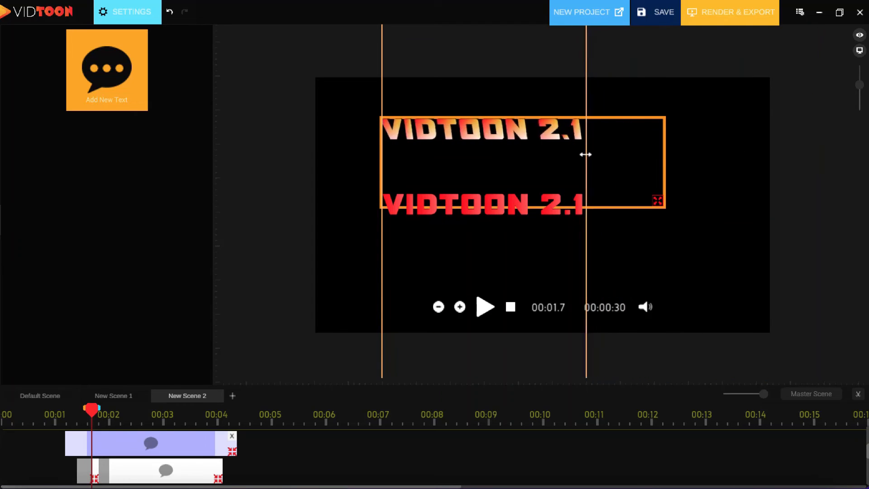
left_click_drag(439, 258, 582, 257)
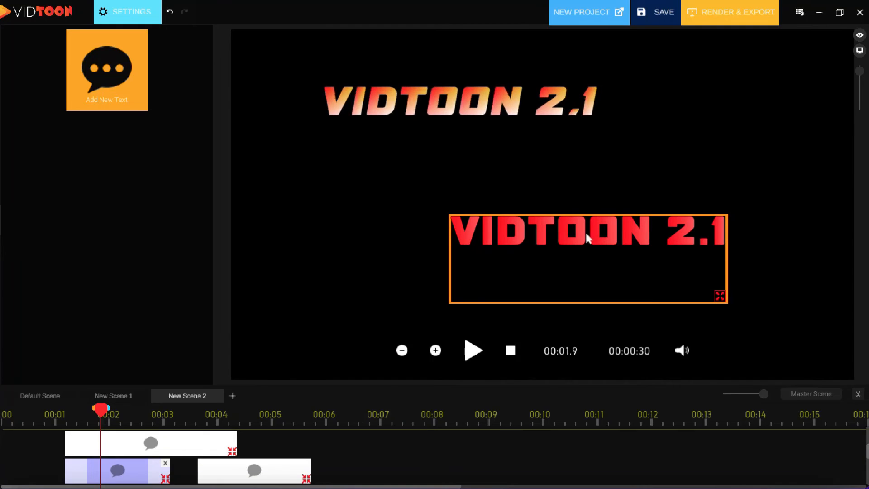
- Select both VIDTOON 2.1 titles together and try aligning them by their left edges, then by their right edges
left_click(522, 108)
left_click(509, 228)
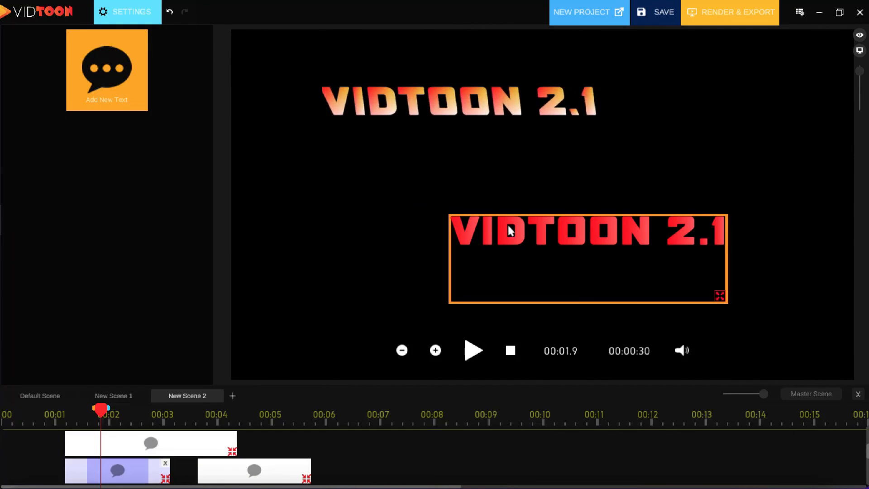
left_click(536, 116)
left_click(532, 236, "shift")
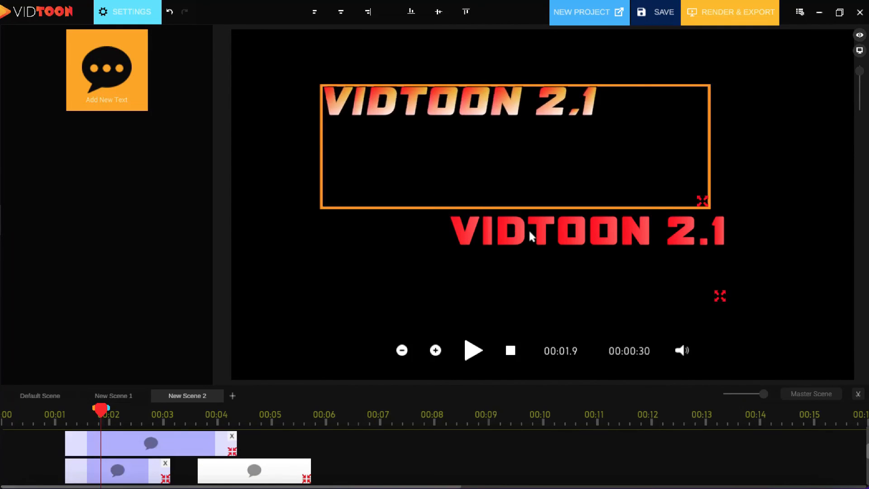
left_click(545, 233, "shift")
left_click(547, 230, "shift")
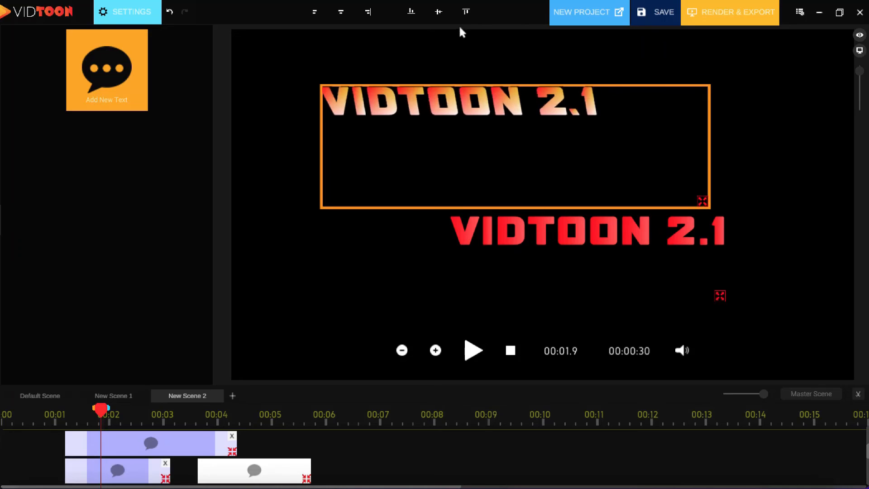
left_click(315, 14)
left_click(368, 14)
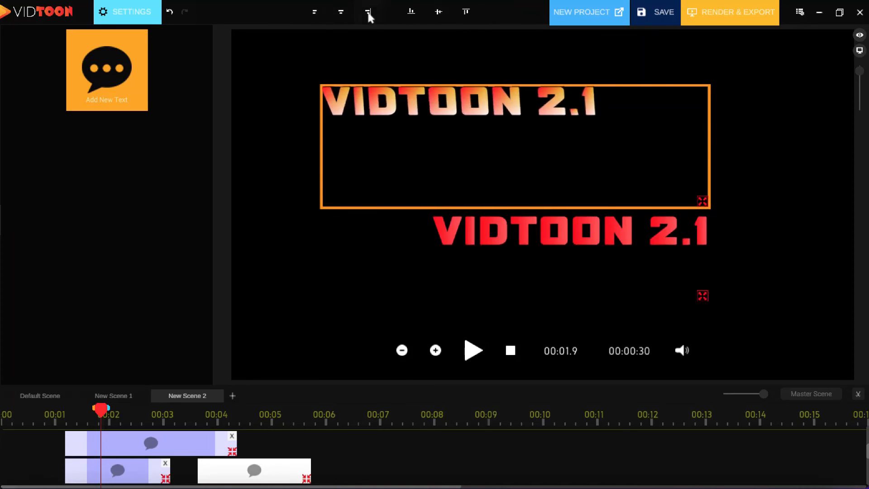
- Try bottom and top alignment on the two selected titles, finishing with bottom alignment and left alignment
left_click(412, 14)
left_click(464, 12)
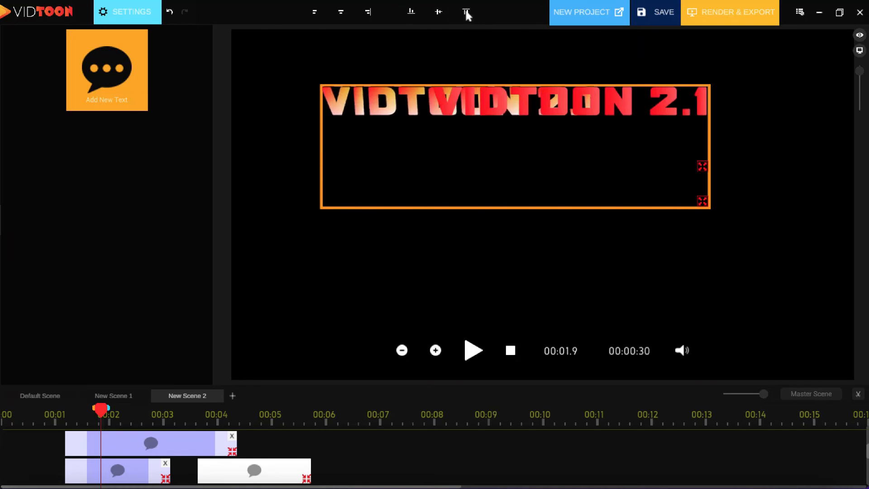
left_click(417, 14)
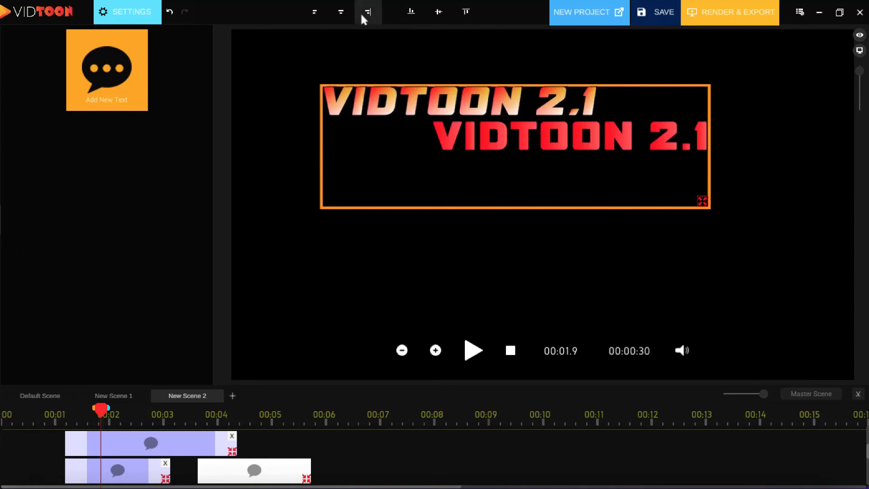
left_click(315, 16)
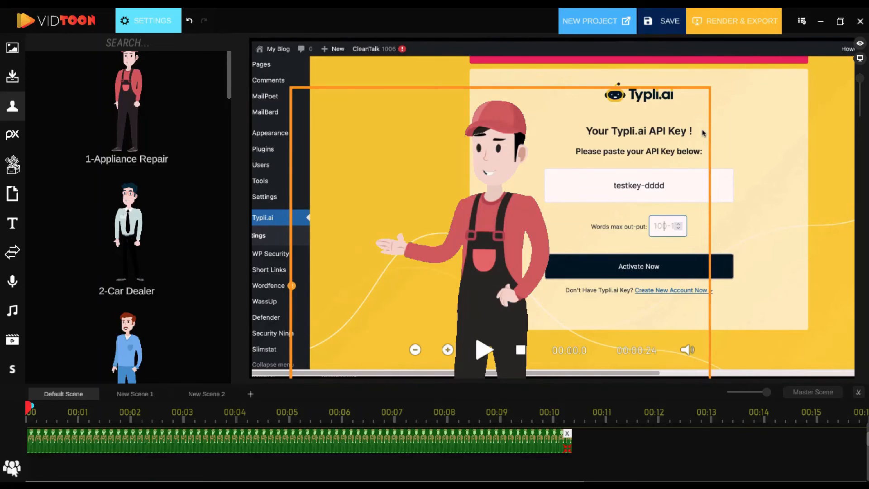
- Remove the empty character layers from the Default Scene's timeline, keeping the layer that holds the character clip
scroll(15, 469, "up", 1)
left_click_drag(100, 447, 127, 450)
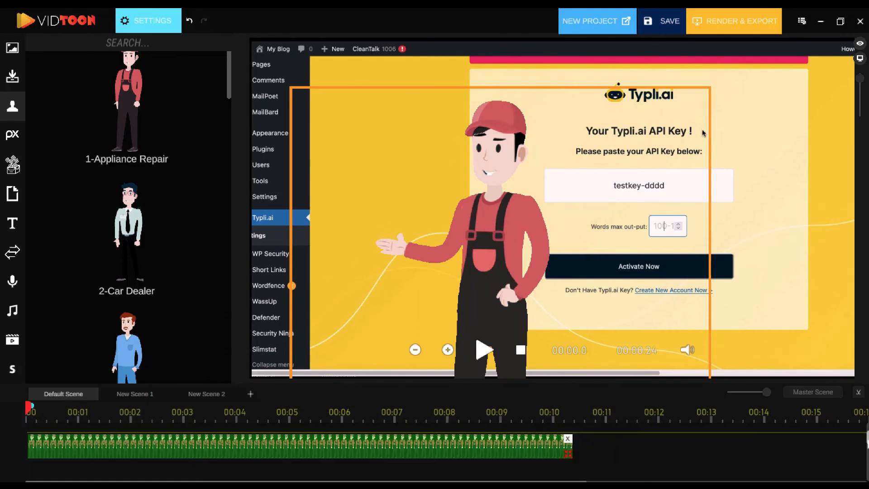
left_click_drag(867, 440, 867, 448)
right_click(54, 456)
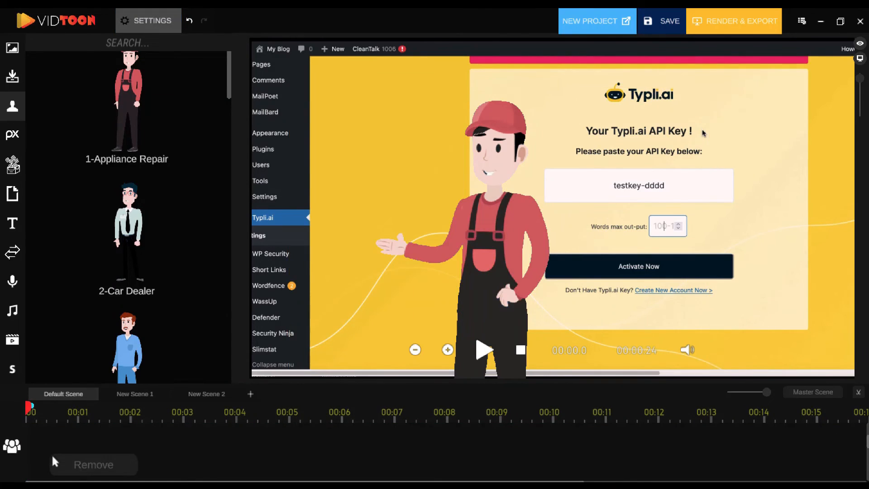
left_click(78, 466)
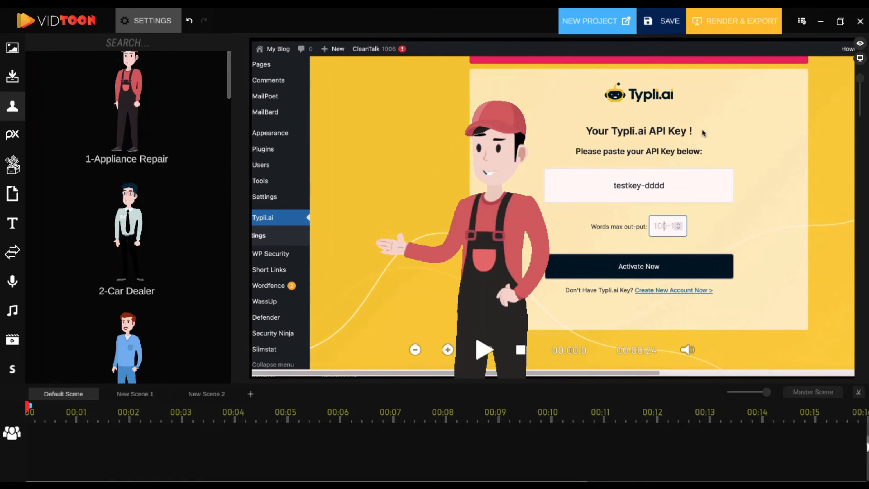
left_click_drag(867, 447, 867, 438)
right_click(102, 468)
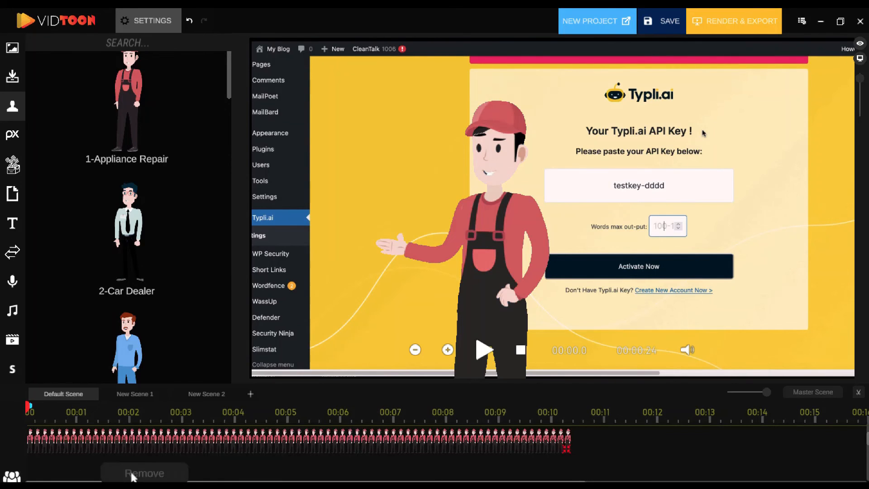
left_click(138, 474)
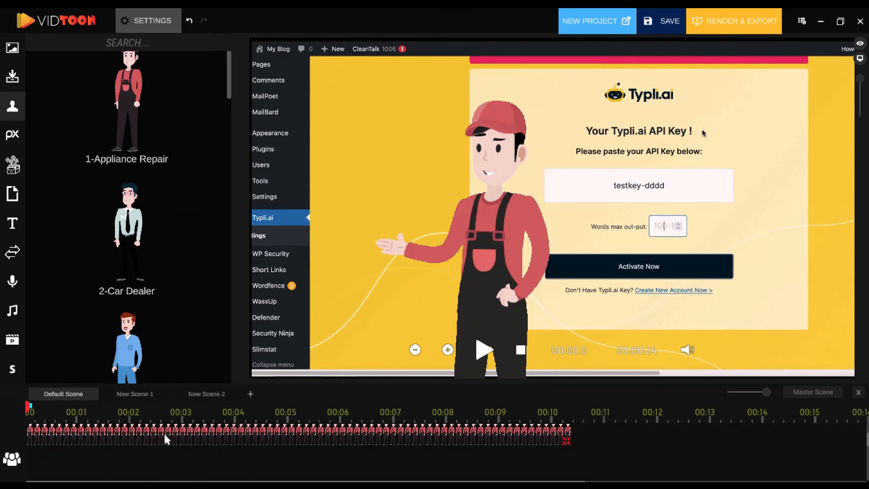
mouse_move(167, 441)
left_mouse_down()
mouse_move(168, 475)
mouse_move(165, 456)
left_mouse_up()
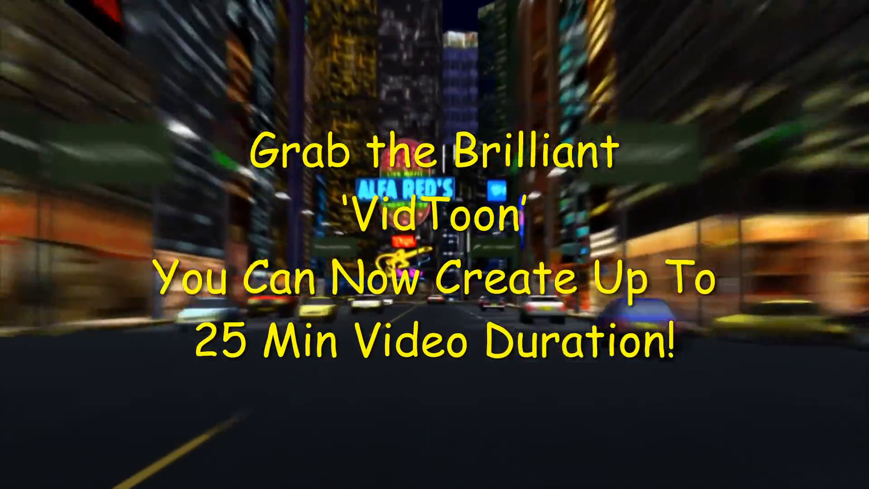